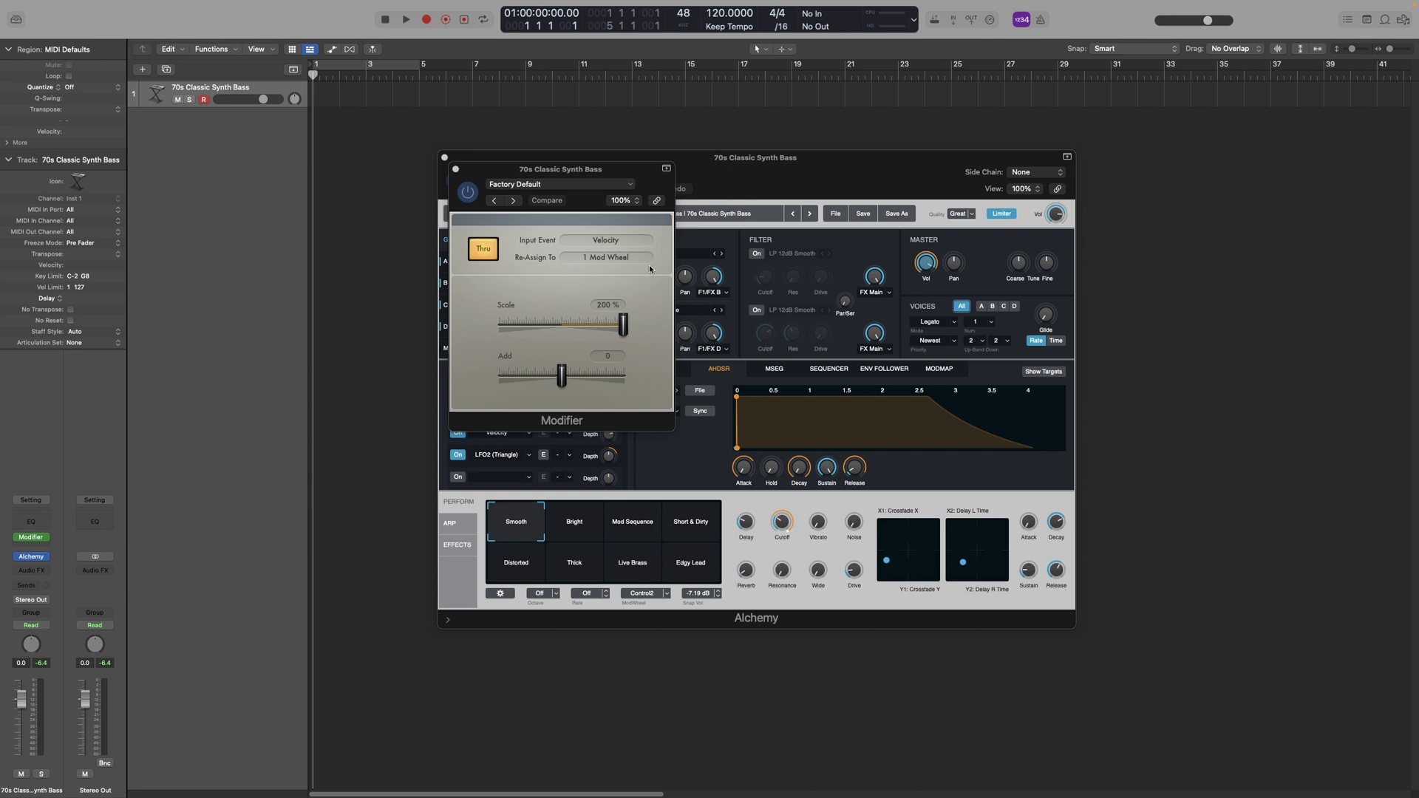
Step: Choose 200% from the Modifier plug-in's View size dropdown
{"action": "left_click", "coordinate": [622, 201]}
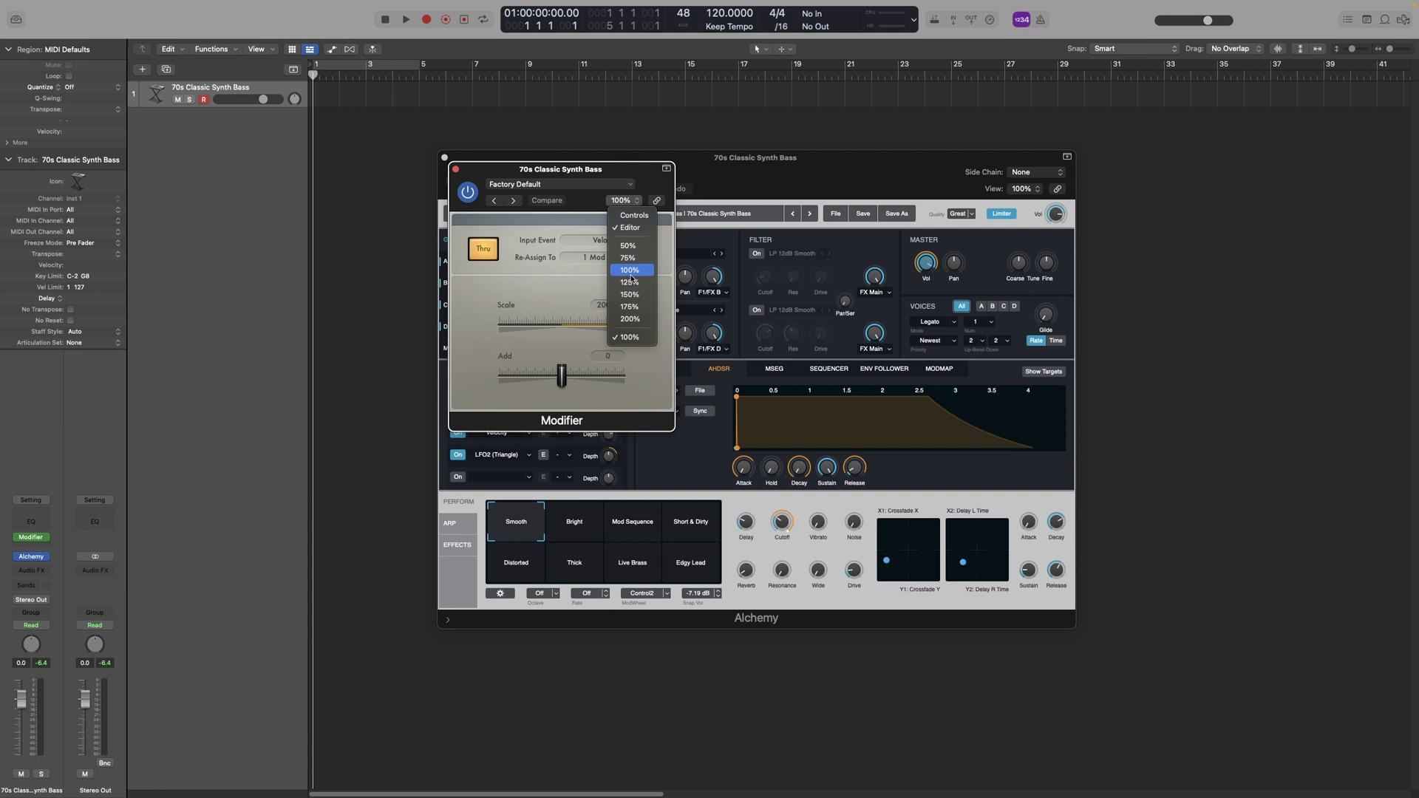
{"action": "left_click", "coordinate": [631, 321]}
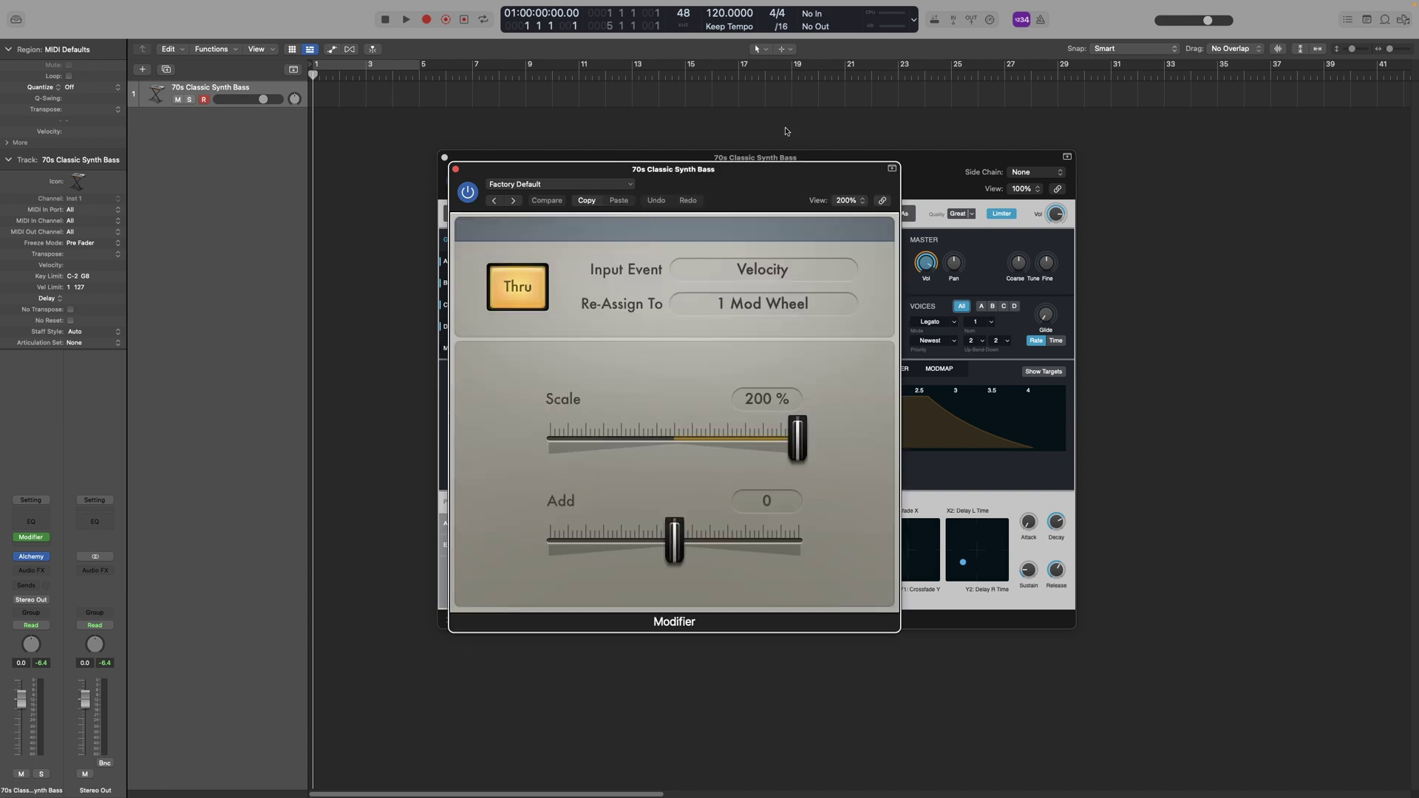
Step: Slide the enlarged Modifier window left and bring the Alchemy synth window to the front
{"action": "left_click_drag", "start_coordinate": [750, 191], "coordinate": [704, 159]}
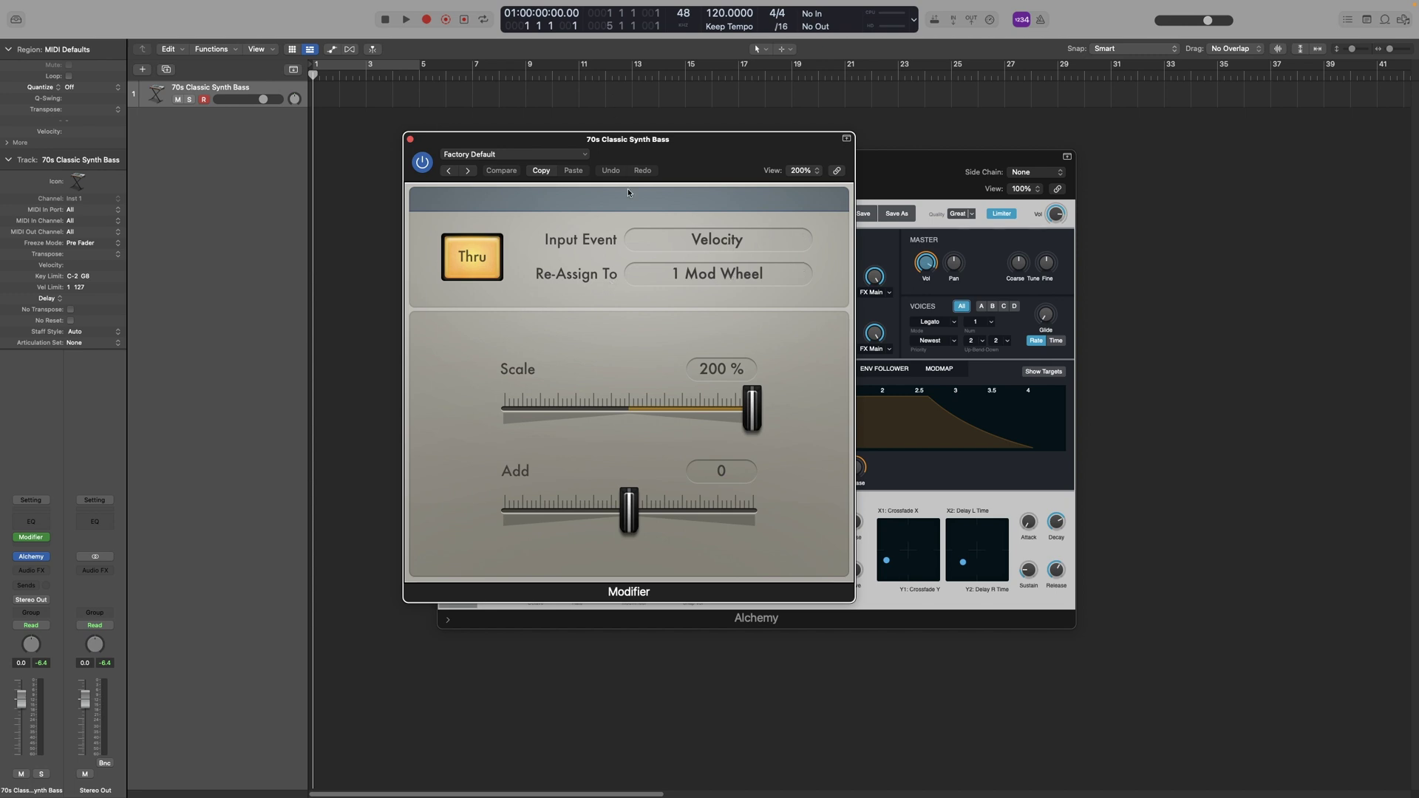
{"action": "left_click_drag", "start_coordinate": [701, 147], "coordinate": [567, 145]}
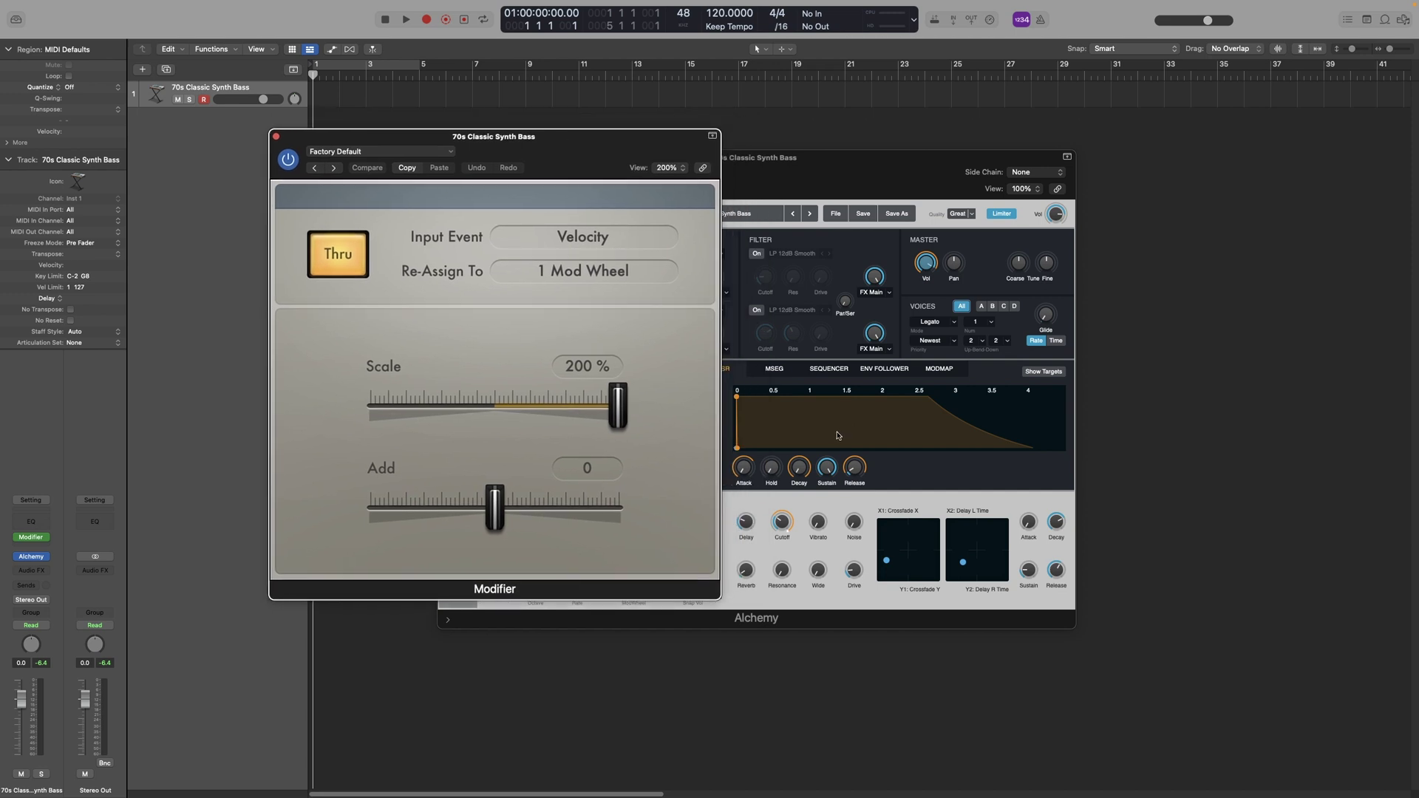
{"action": "left_click", "coordinate": [920, 471]}
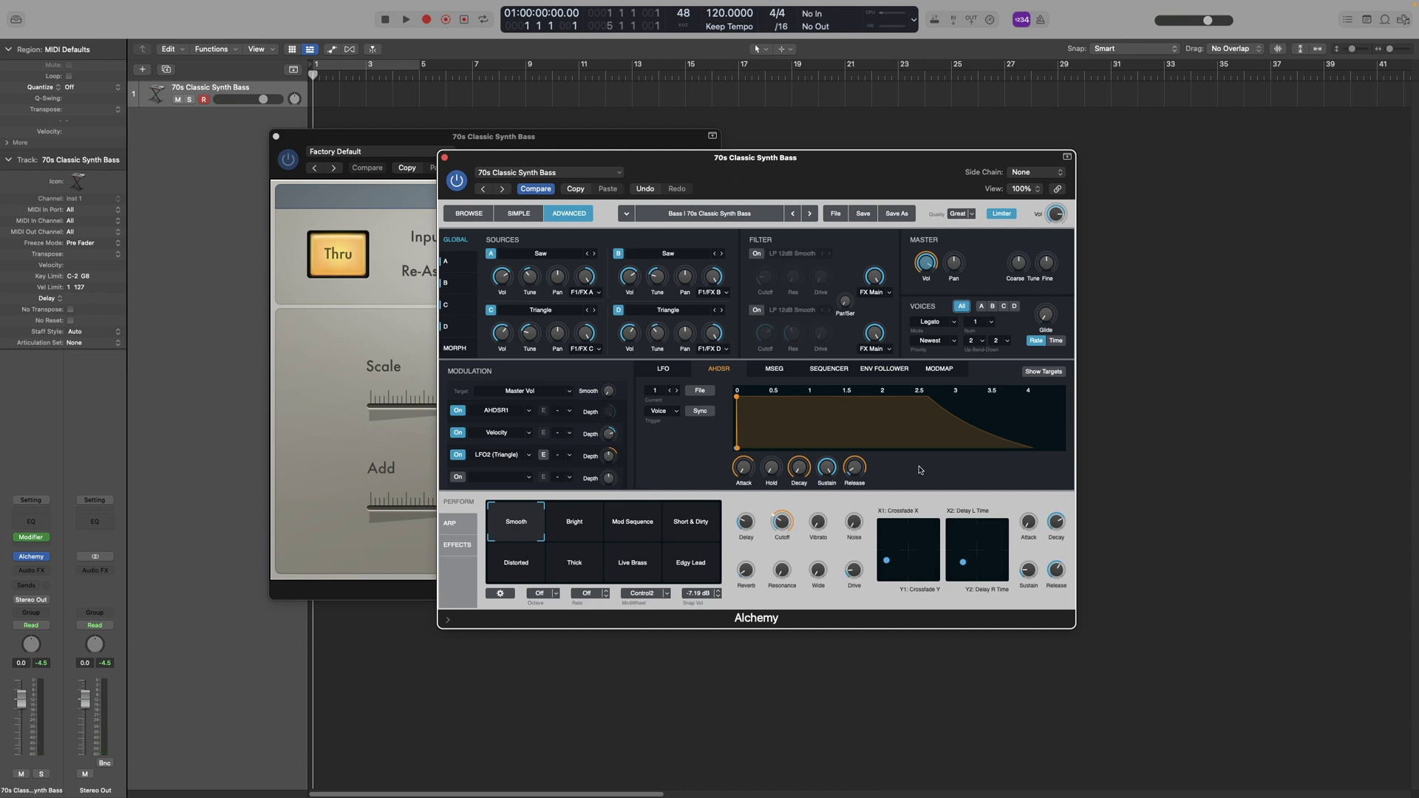
Step: Bring the Modifier window back in front of Alchemy
{"action": "left_click", "coordinate": [338, 523]}
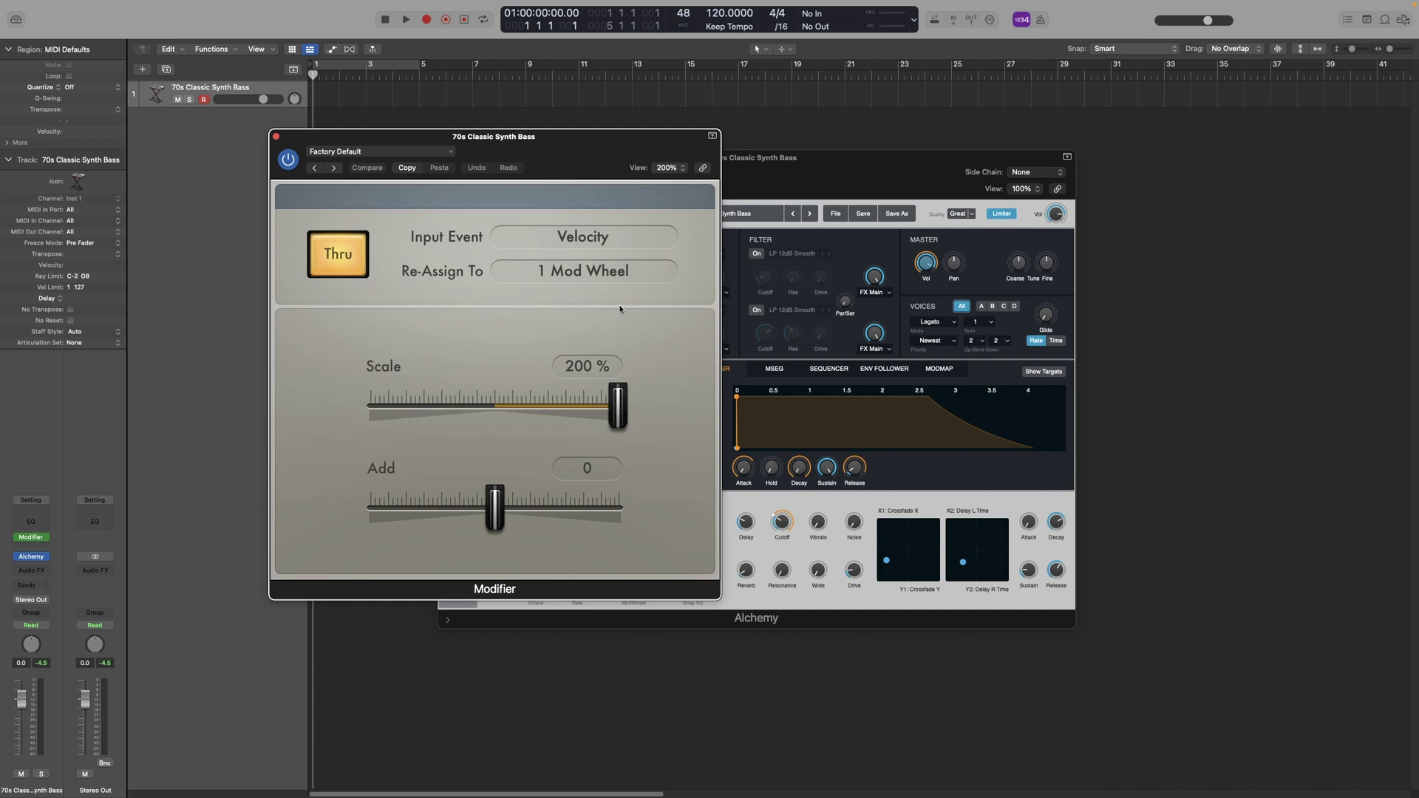
Step: Move the Modifier window further to the left
{"action": "left_click_drag", "start_coordinate": [577, 149], "coordinate": [510, 151]}
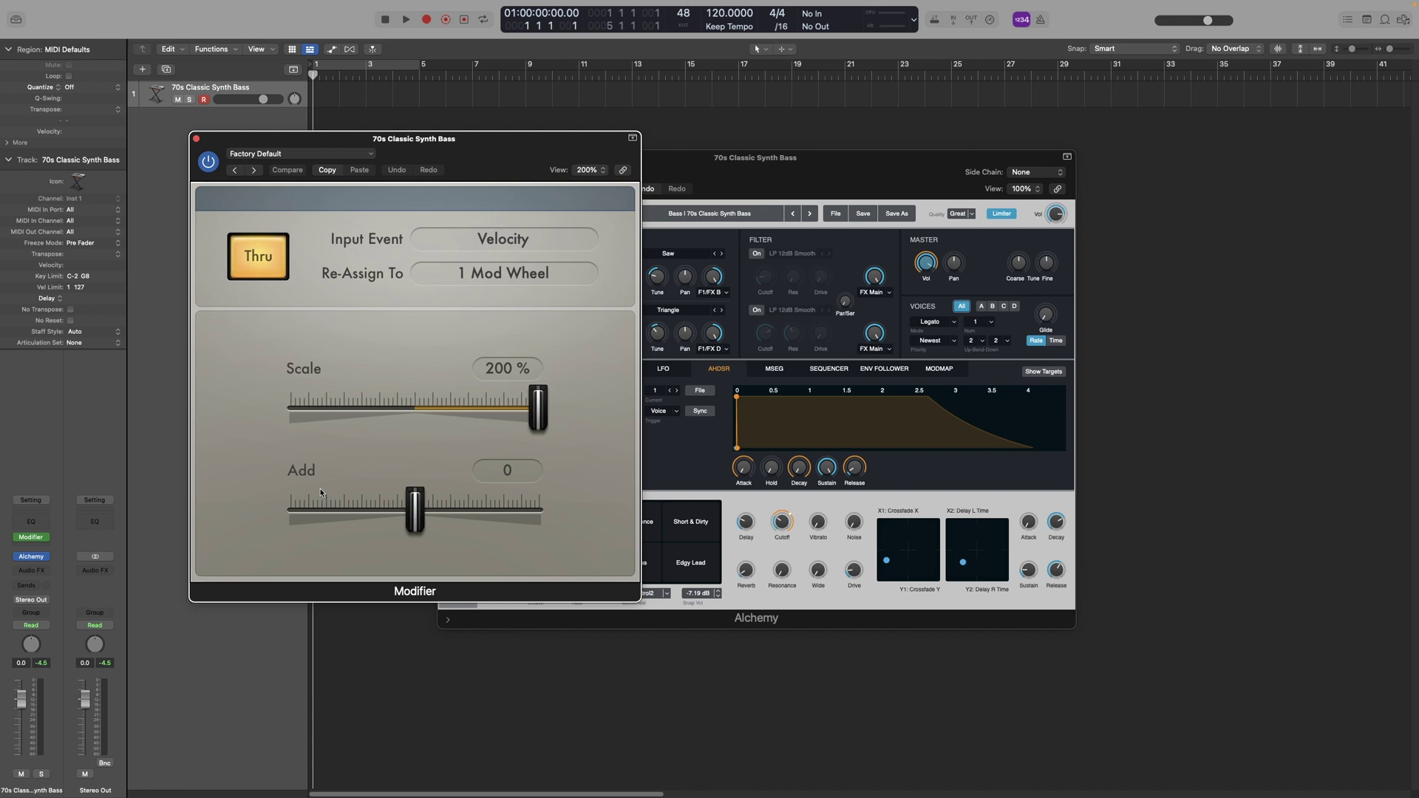
Step: Change the Modifier's Add offset from 126 to -70, then return to the Alchemy window
{"action": "mouse_move", "coordinate": [415, 510]}
{"action": "left_mouse_down"}
{"action": "mouse_move", "coordinate": [578, 538]}
{"action": "mouse_move", "coordinate": [421, 511]}
{"action": "left_mouse_up"}
{"action": "double_click", "coordinate": [507, 472]}
{"action": "key", "text": "BackSpace"}
{"action": "type", "text": "-70"}
{"action": "key", "text": "Return"}
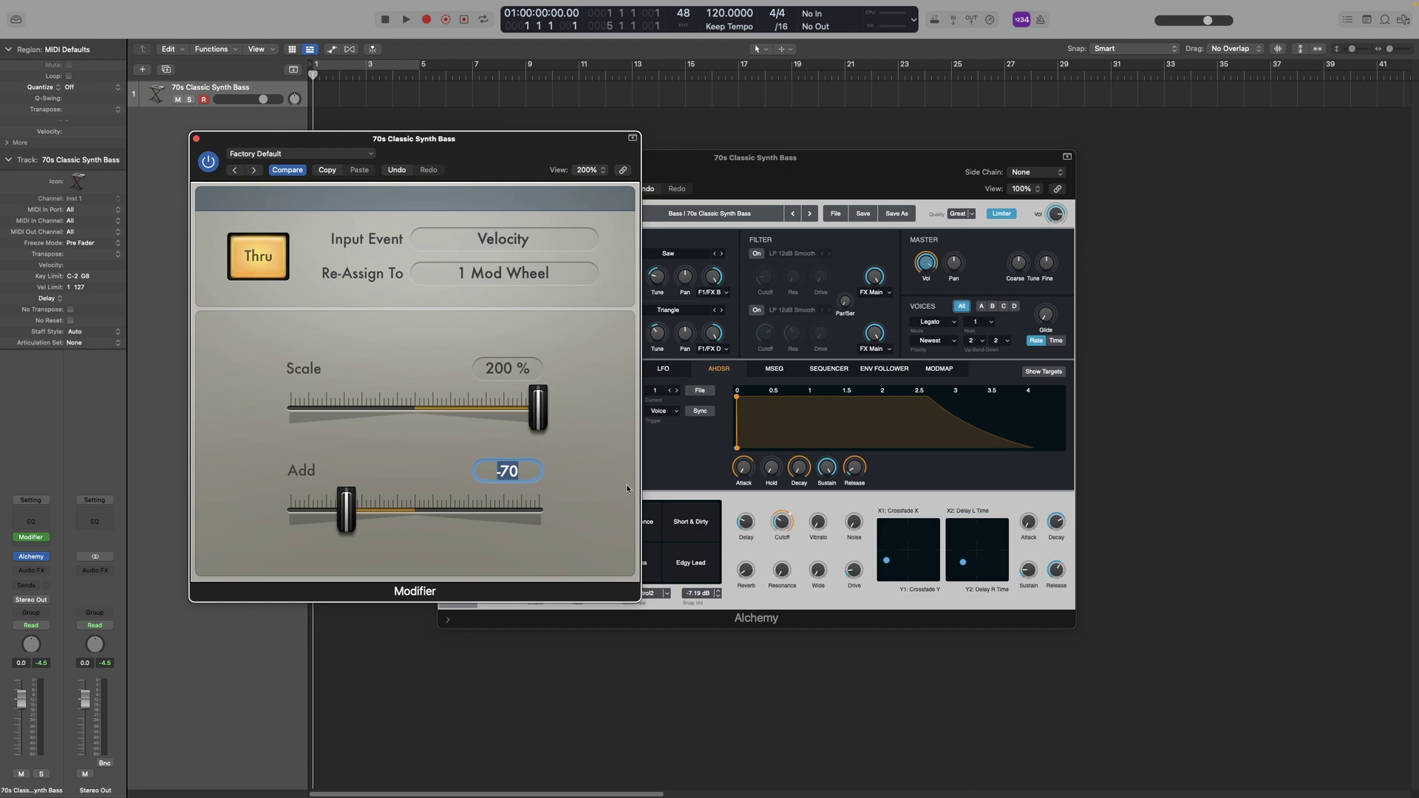
{"action": "left_click", "coordinate": [605, 475]}
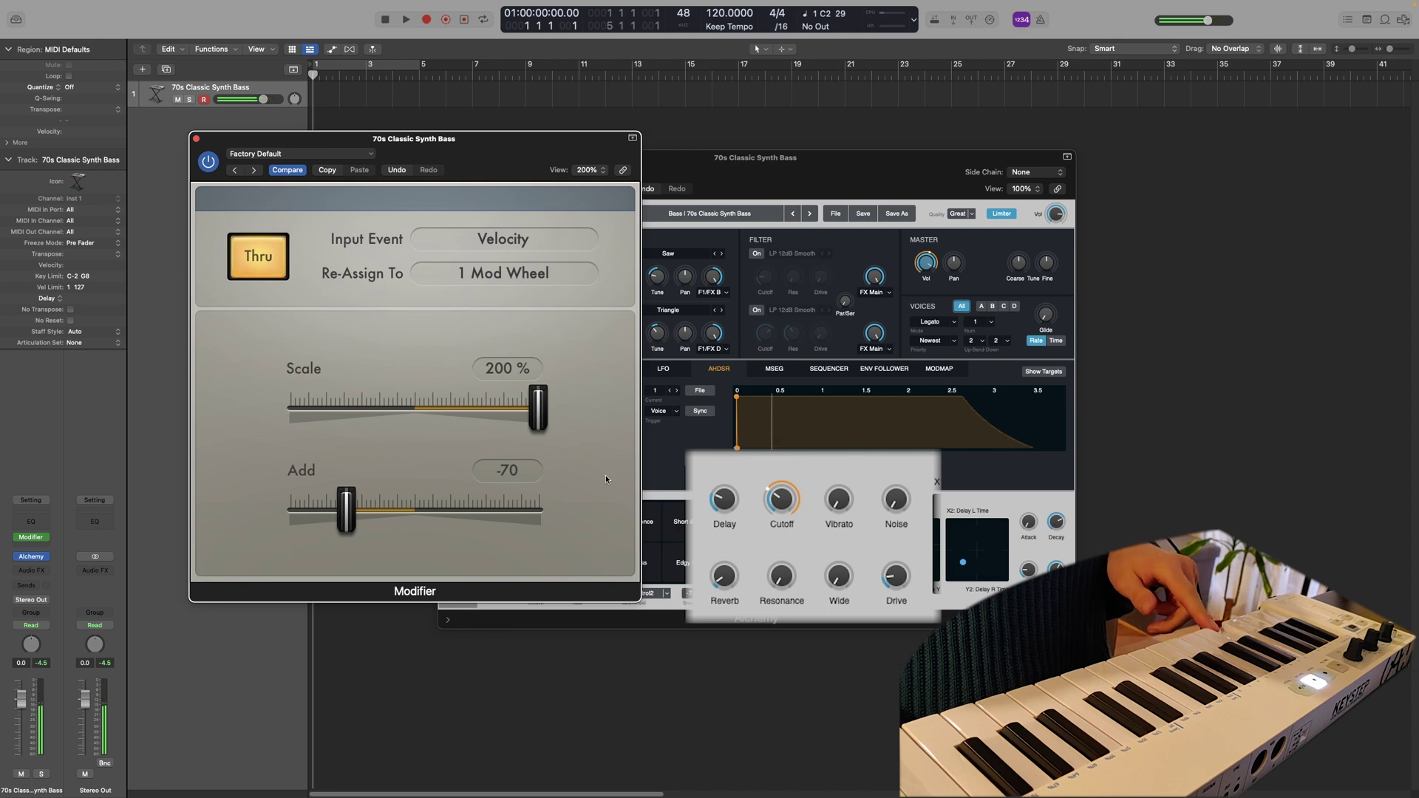
{"action": "left_click", "coordinate": [658, 491]}
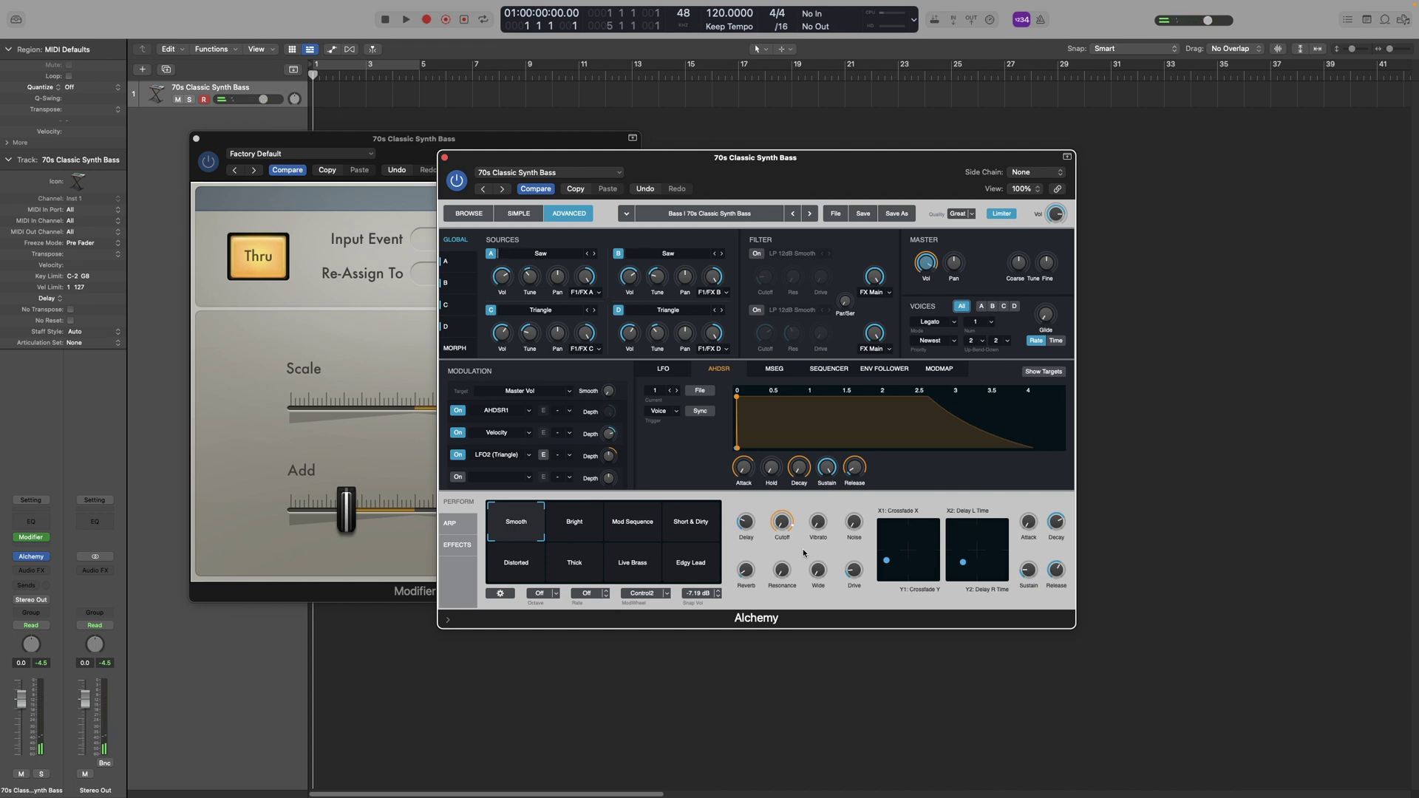
Step: Bring the Modifier forward and enter 115% as its Scale value
{"action": "left_click", "coordinate": [324, 370]}
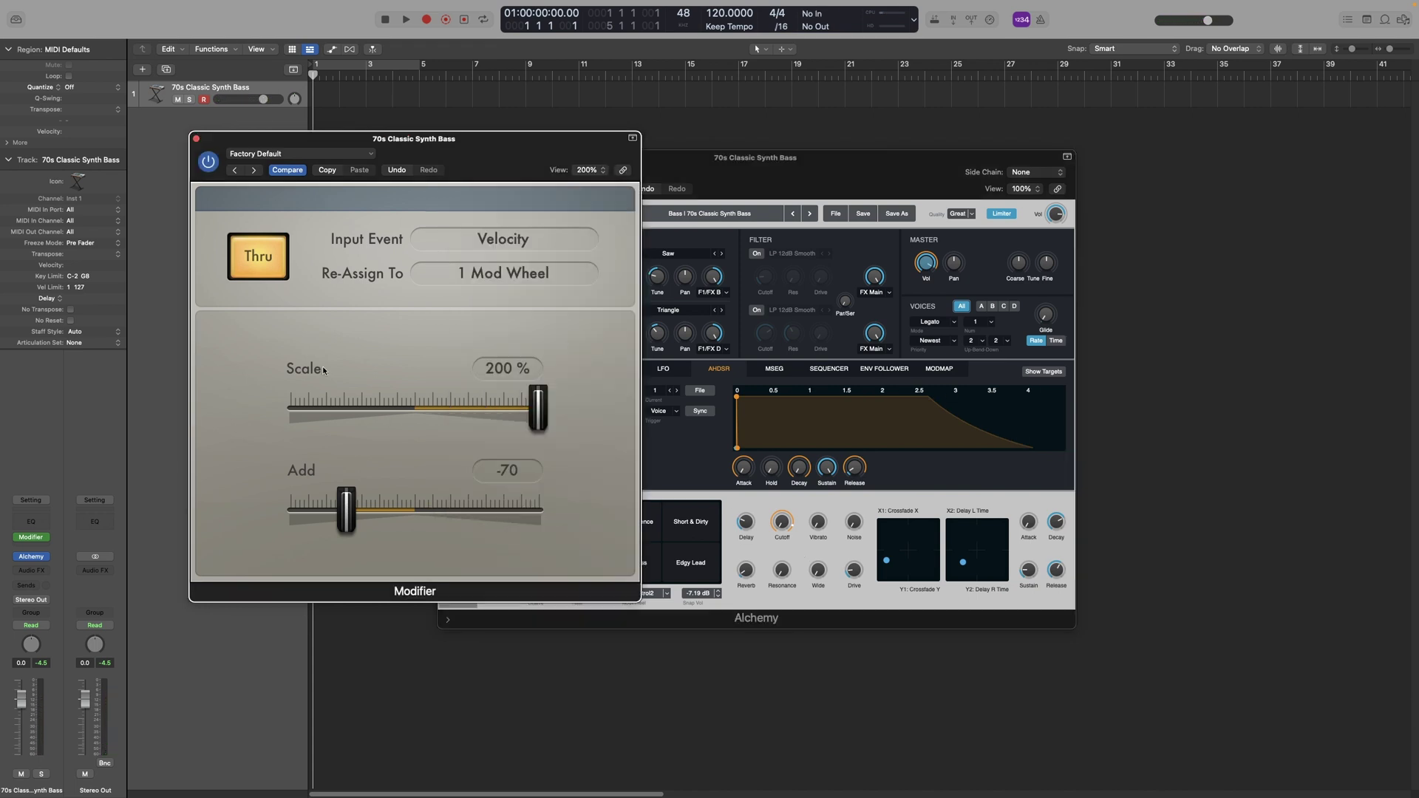
{"action": "double_click", "coordinate": [502, 371]}
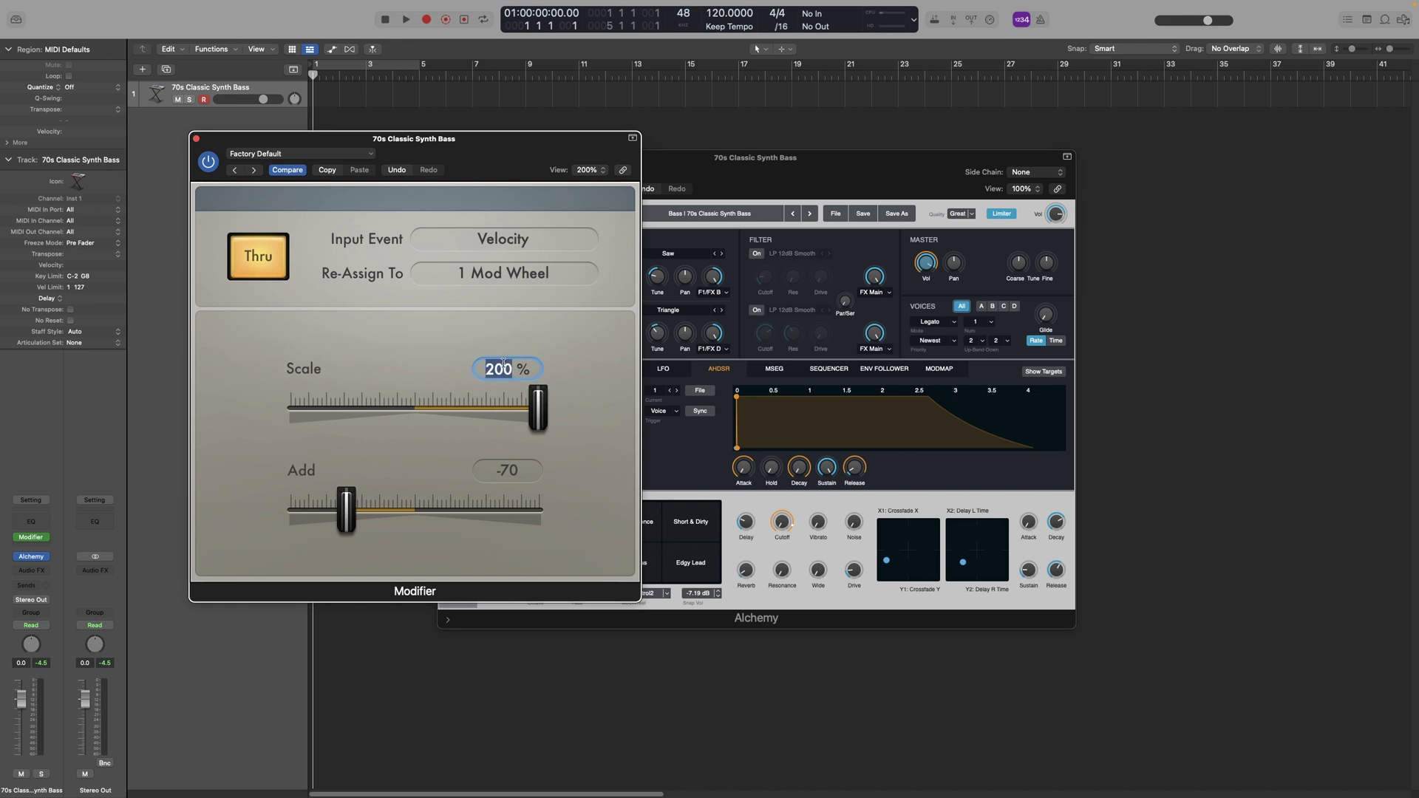
{"action": "type", "text": "115"}
{"action": "key", "text": "Return"}
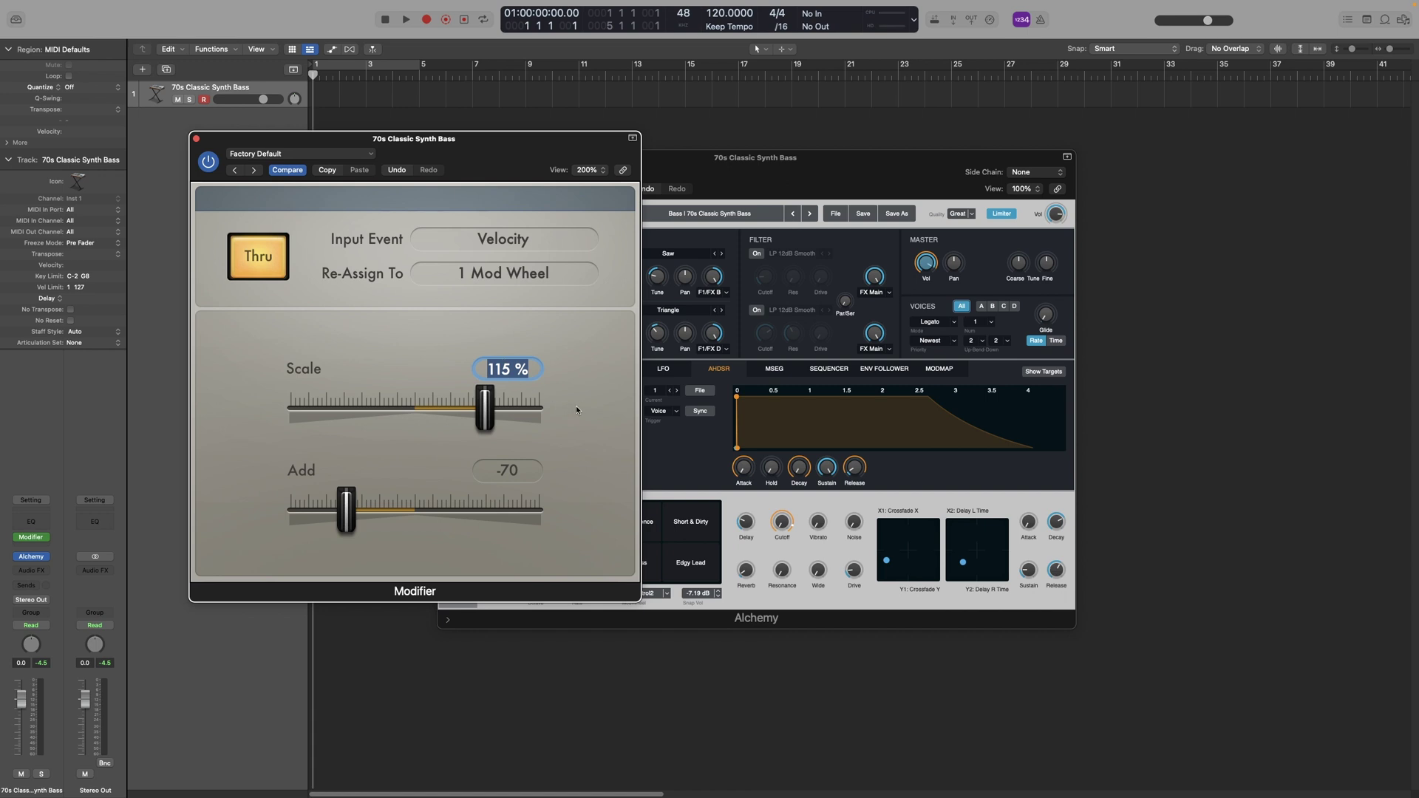
{"action": "left_click", "coordinate": [589, 418]}
Step: Switch from Alchemy back to the Modifier and show its input event list, with Velocity checked
{"action": "left_click", "coordinate": [686, 468]}
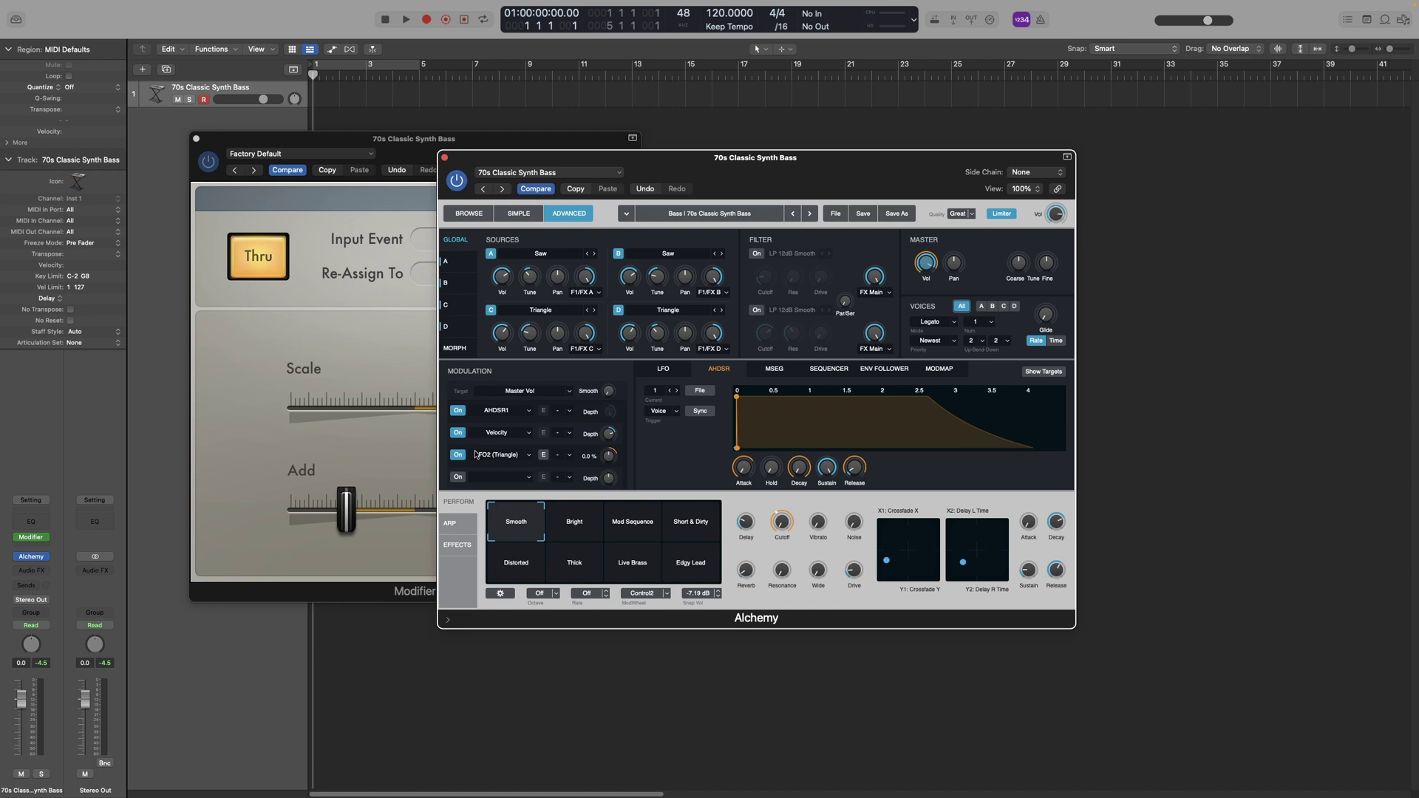
{"action": "left_click", "coordinate": [337, 341]}
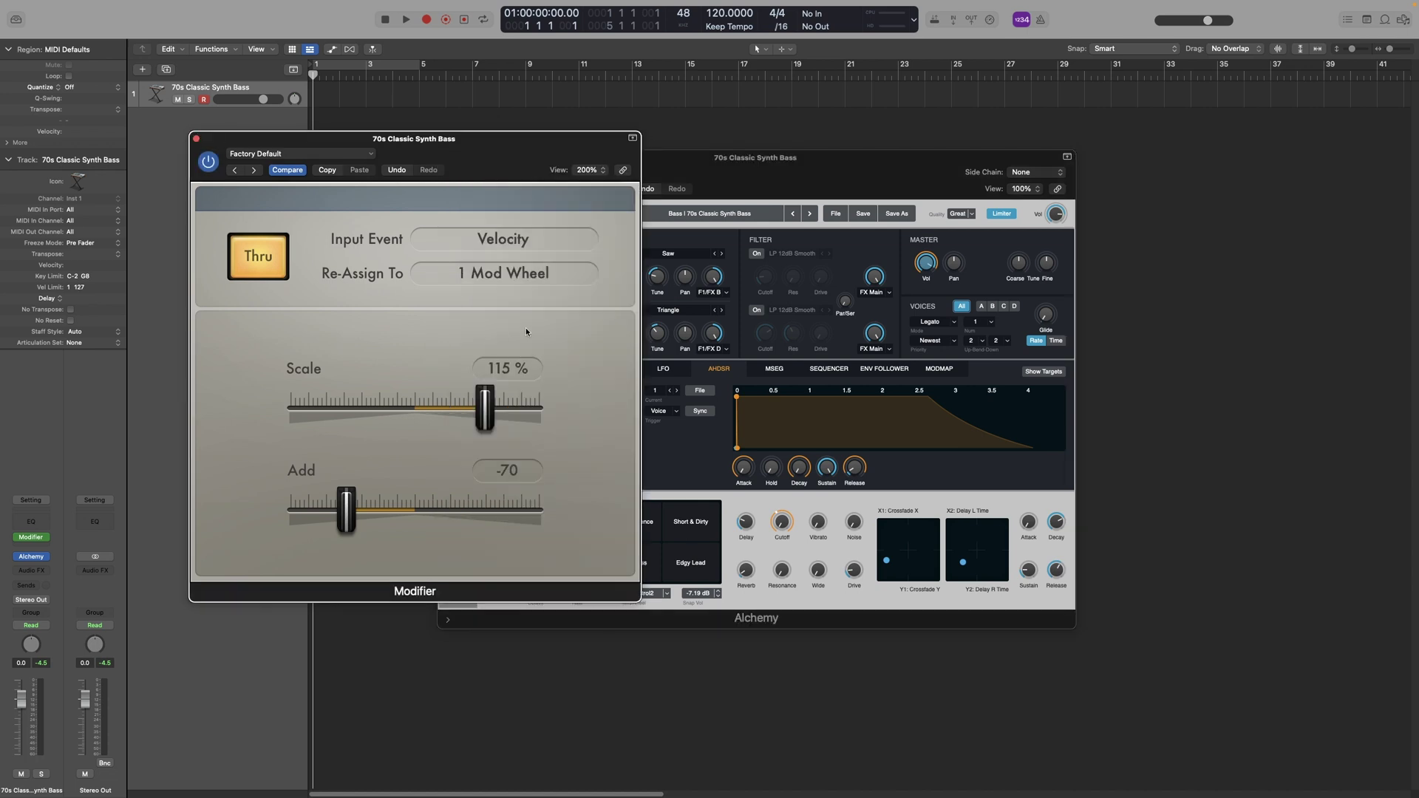
{"action": "left_click", "coordinate": [506, 246]}
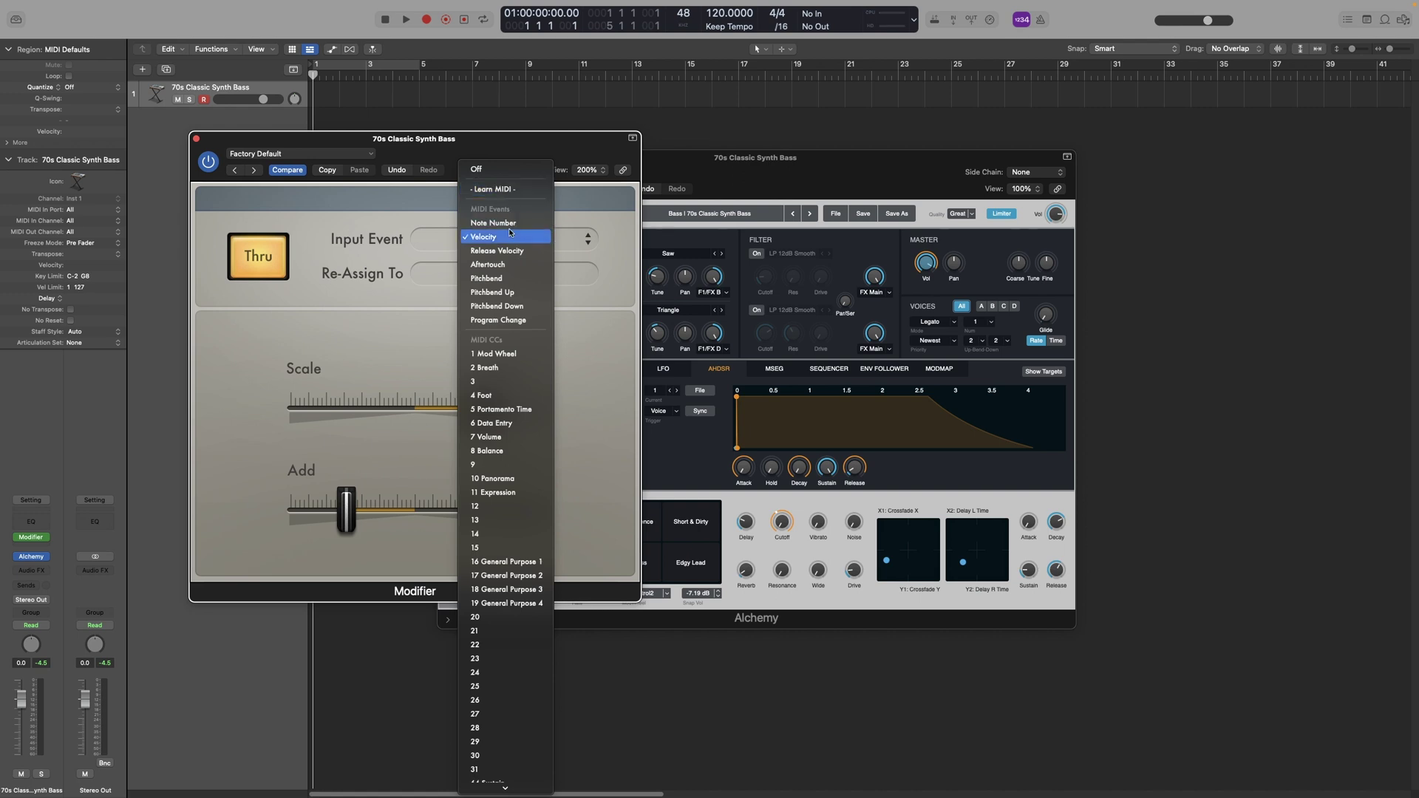
Step: Try Aftertouch as the Modifier's input event, then settle on Note Number
{"action": "left_click", "coordinate": [505, 265]}
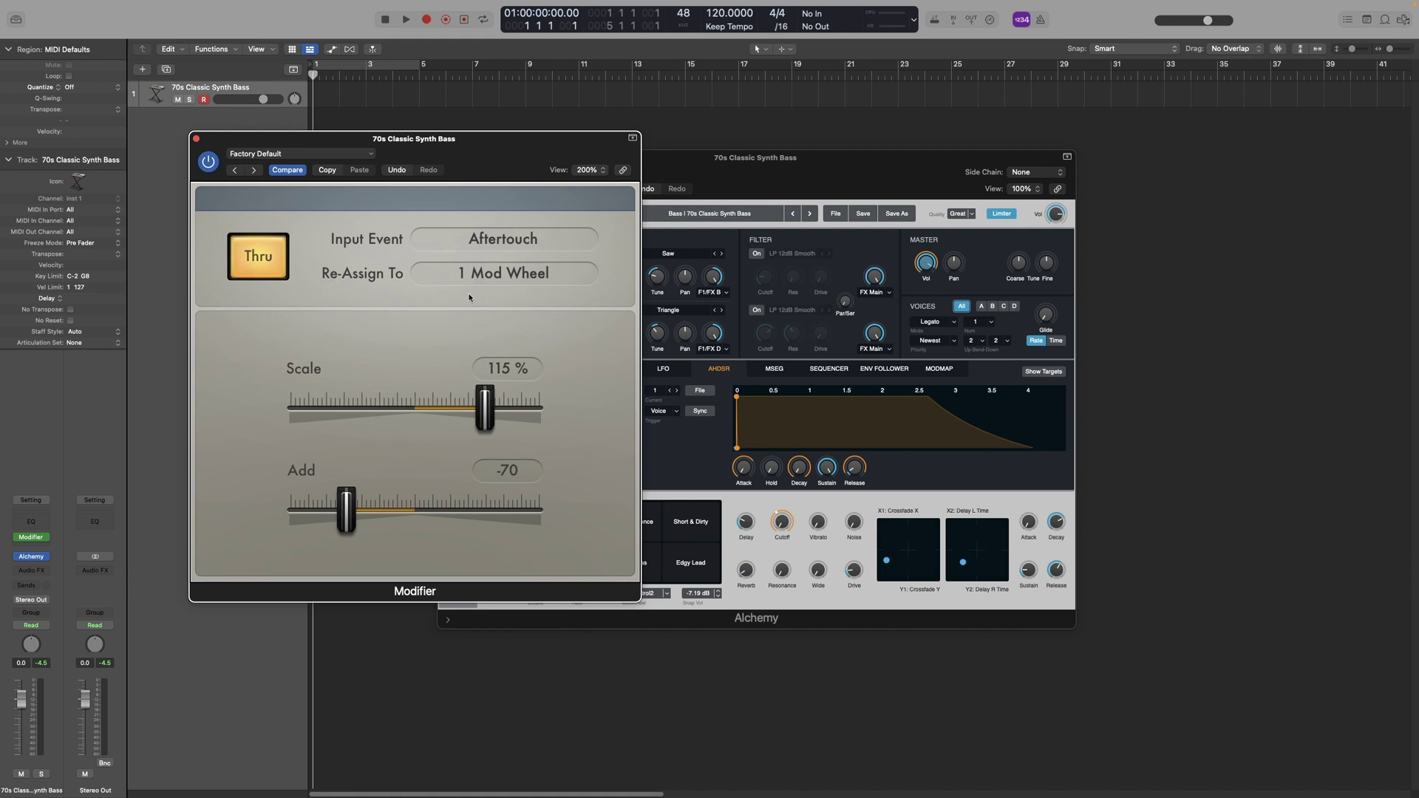
{"action": "left_click", "coordinate": [781, 522]}
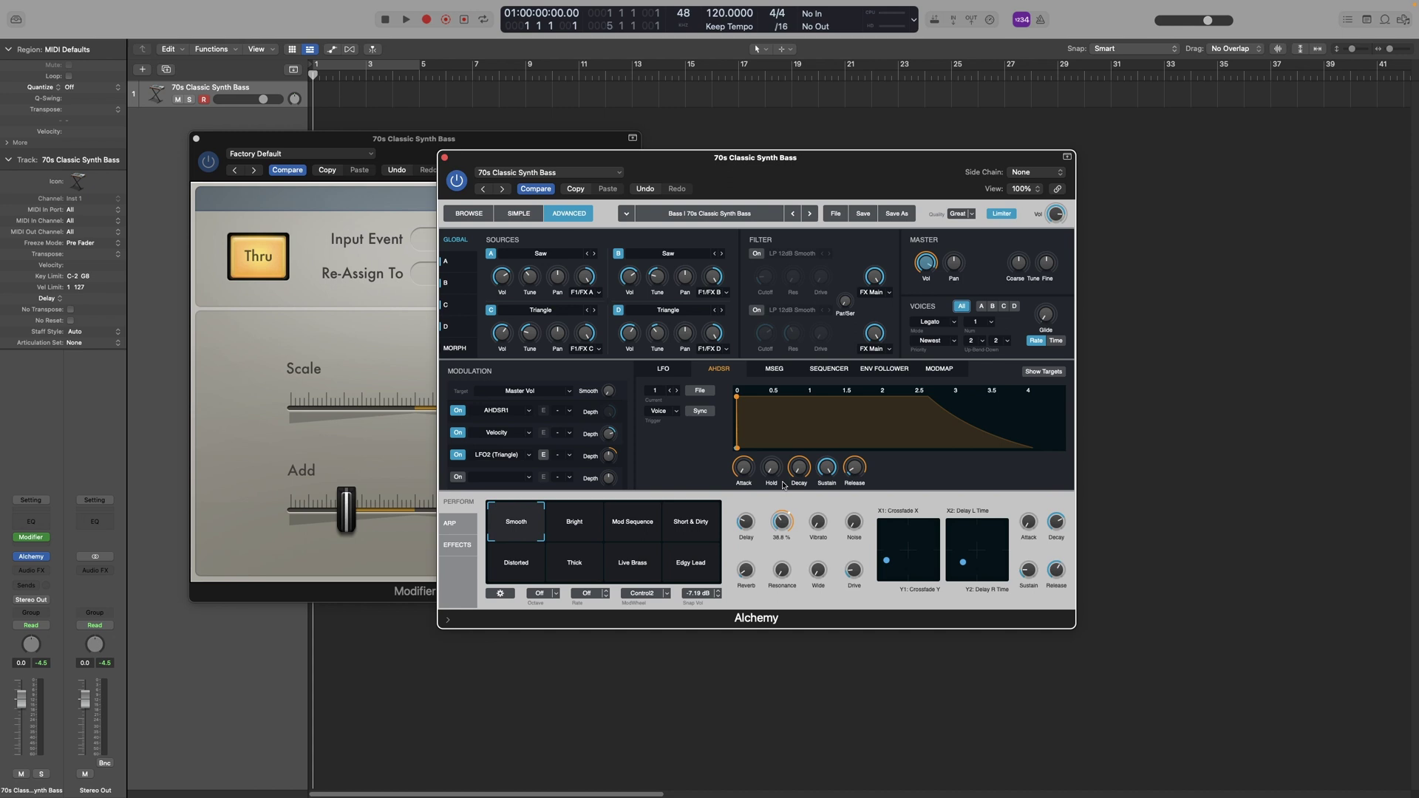
{"action": "left_click", "coordinate": [366, 344]}
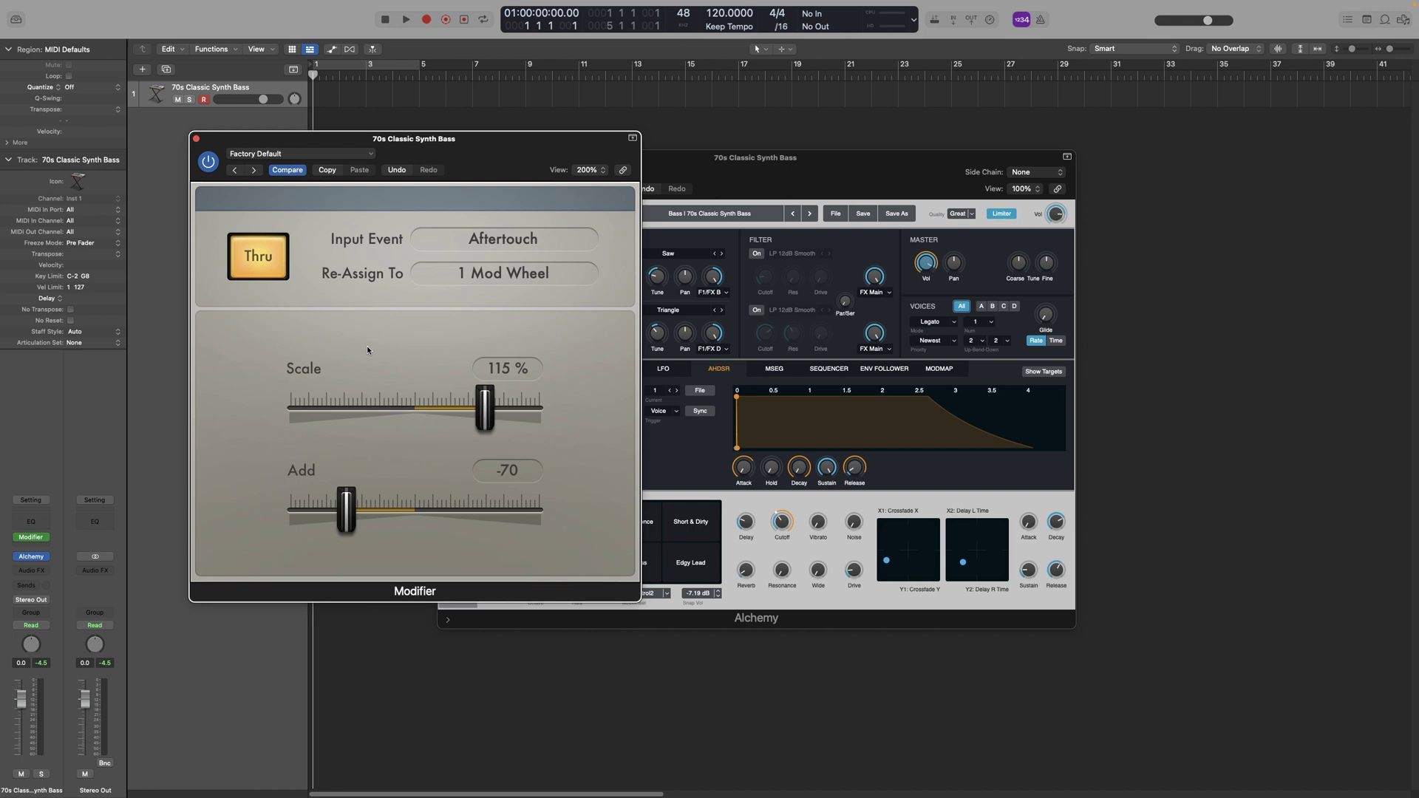
{"action": "left_click", "coordinate": [556, 237]}
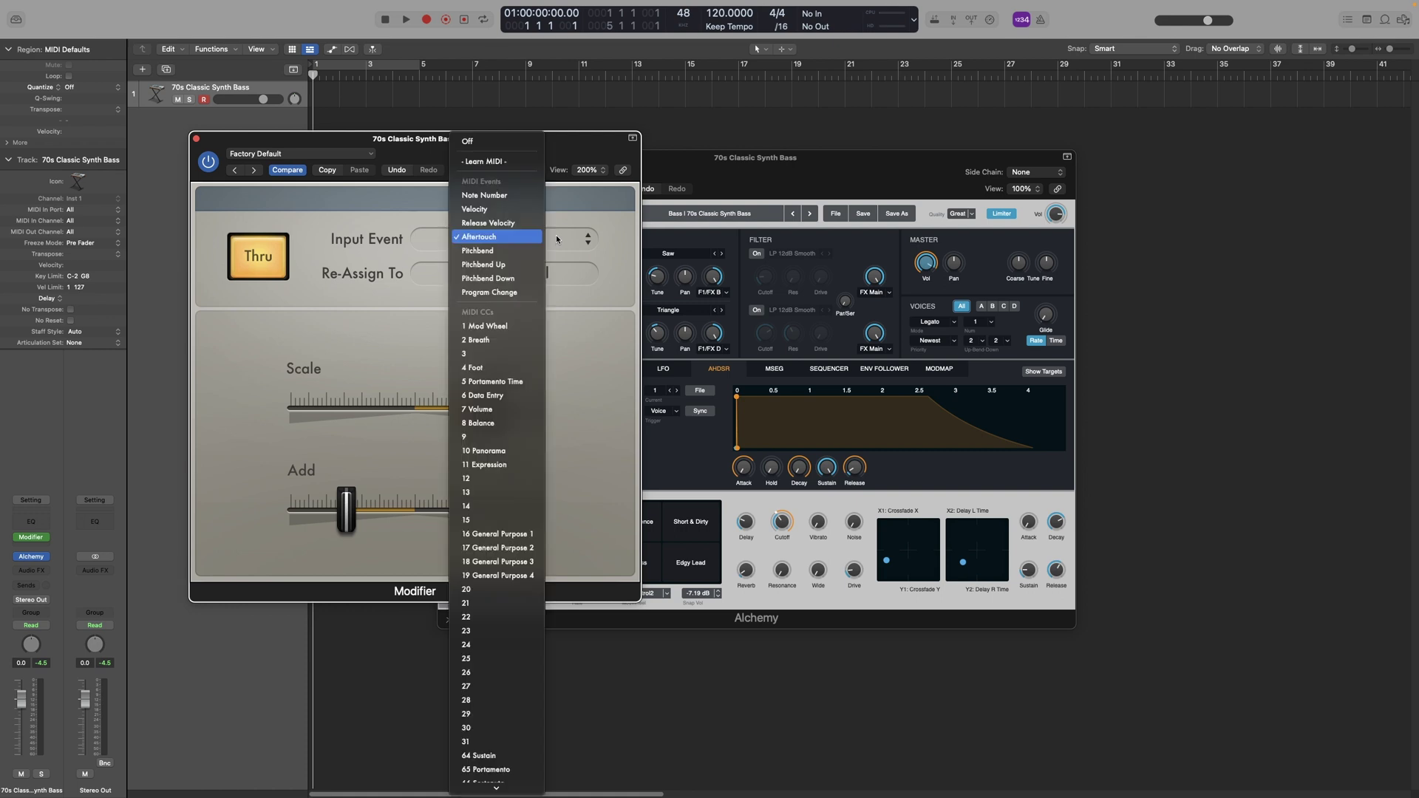
{"action": "left_click", "coordinate": [525, 197]}
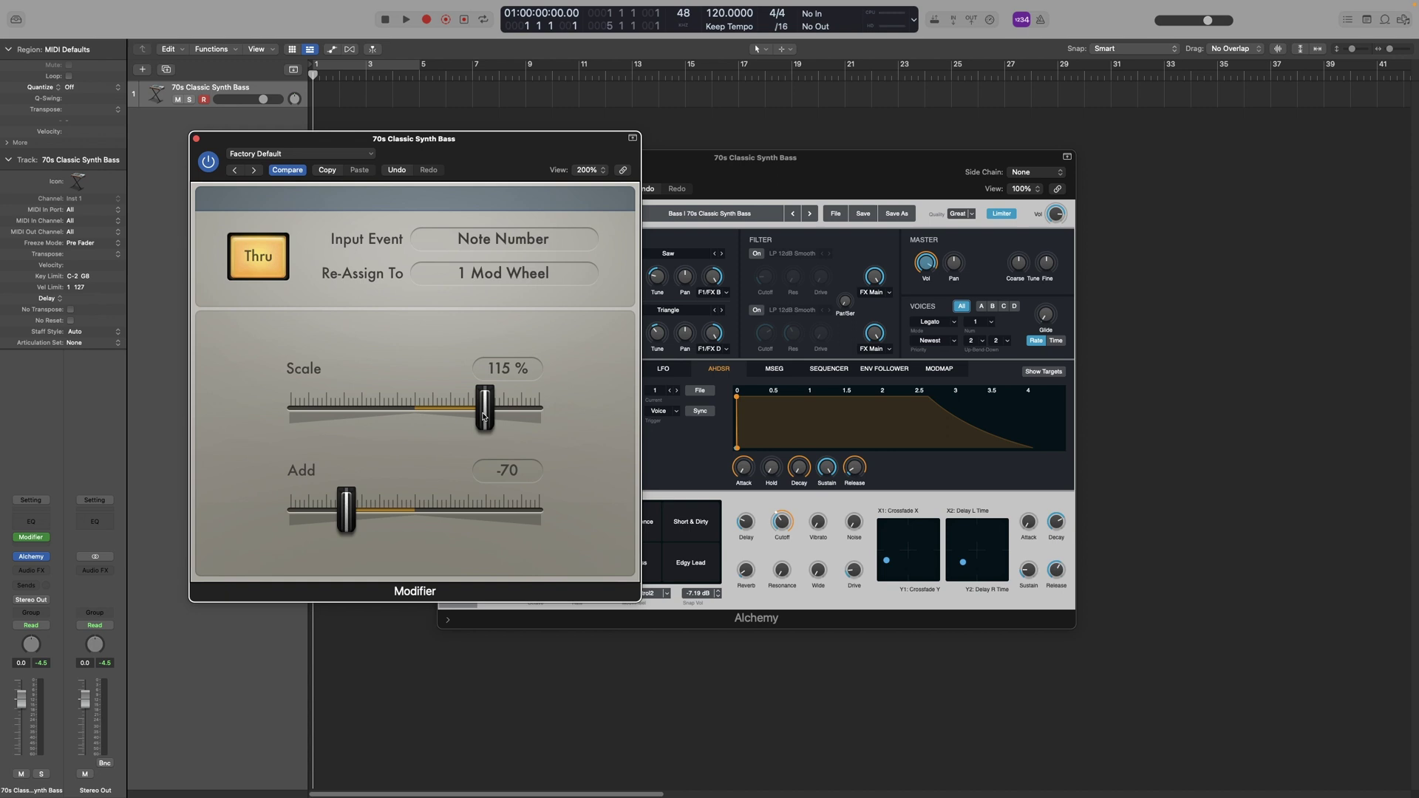
Step: Push the Modifier's Scale to 200% and set its Add offset to -60
{"action": "left_click_drag", "start_coordinate": [485, 417], "coordinate": [573, 417]}
{"action": "left_click", "coordinate": [498, 470]}
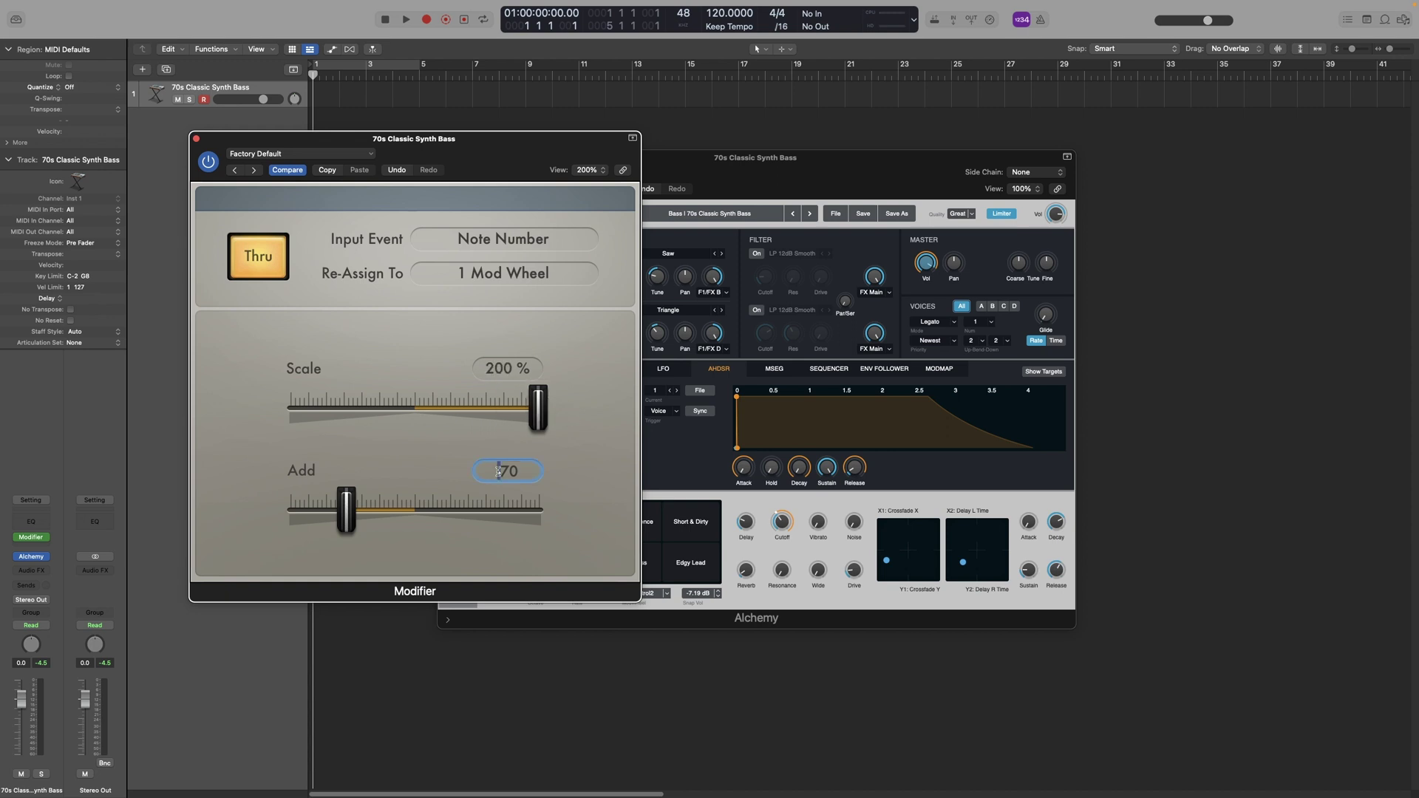
{"action": "type", "text": "-"}
{"action": "key", "text": "Delete"}
{"action": "type", "text": "6"}
{"action": "key", "text": "Return"}
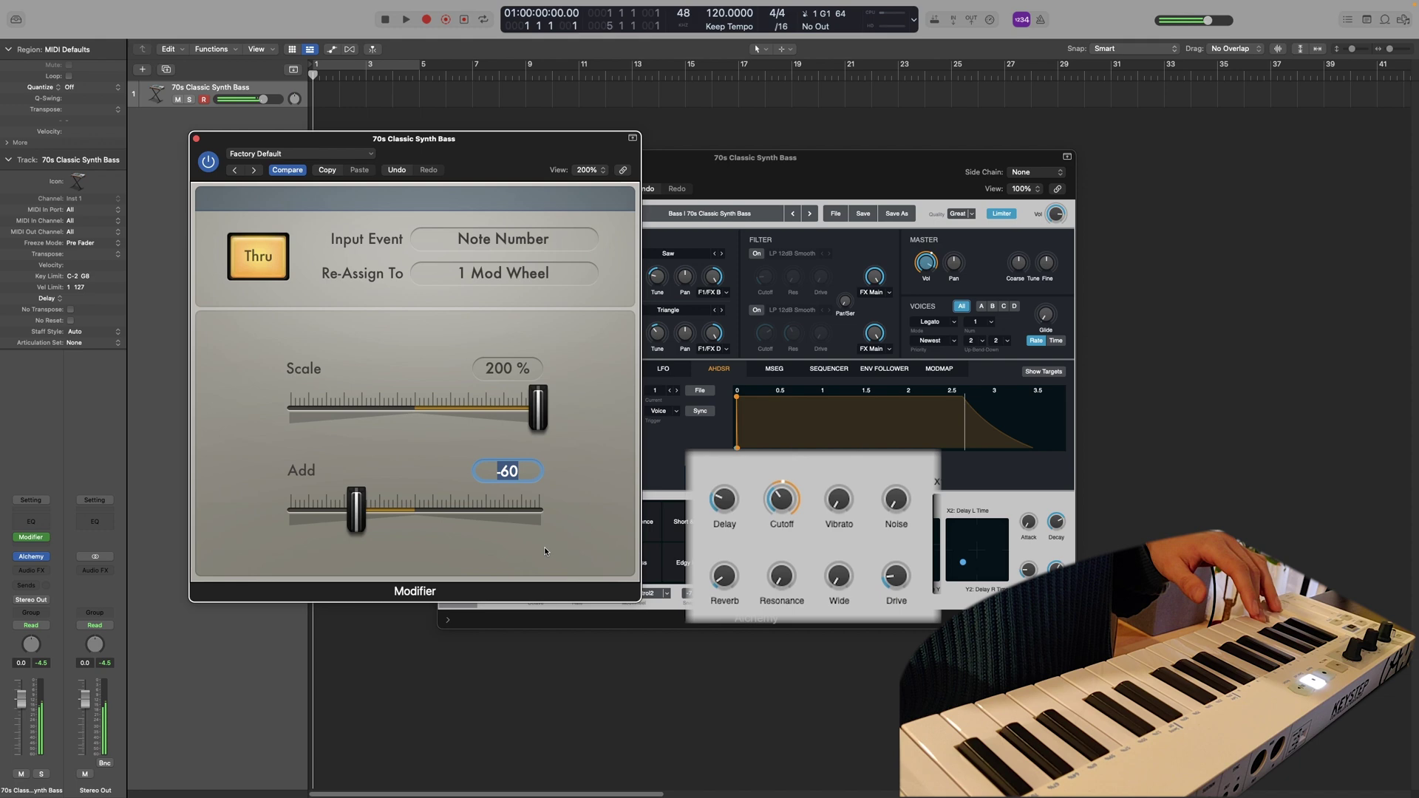
{"action": "left_click", "coordinate": [797, 498]}
{"action": "mouse_move", "coordinate": [834, 468]}
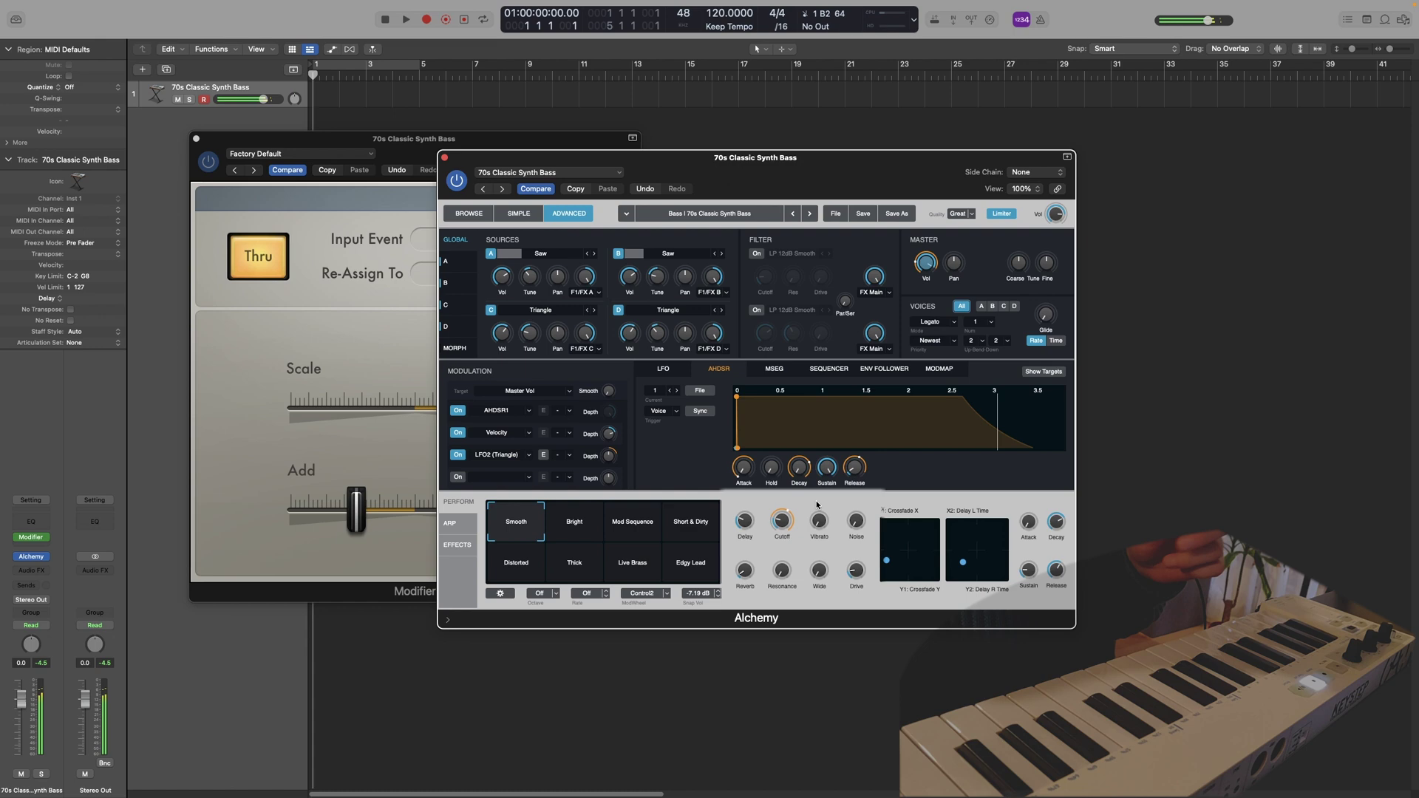
{"action": "left_click", "coordinate": [386, 457]}
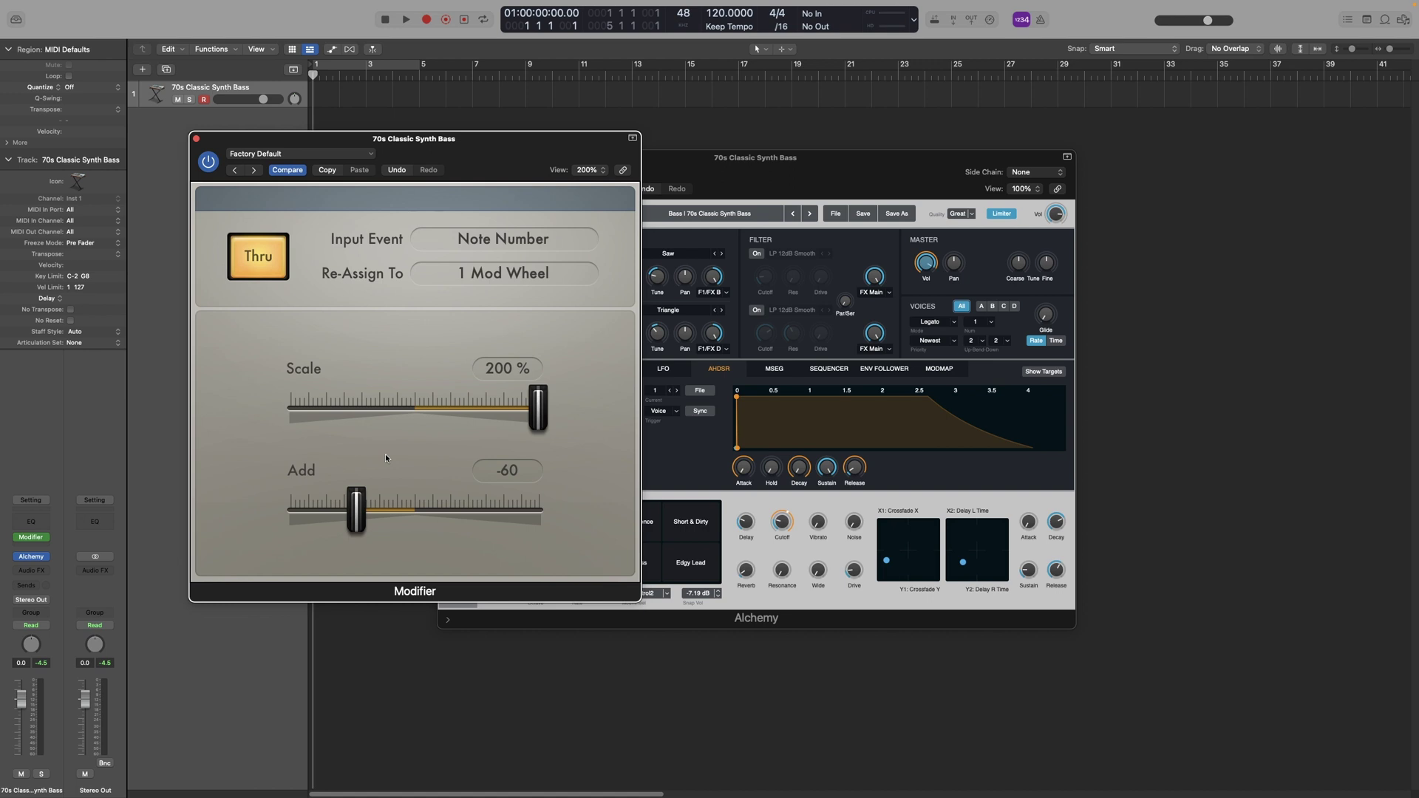
Step: Insert a Channel EQ, move its window aside, and make 1 Mod Wheel the Modifier's input event
{"action": "left_click", "coordinate": [42, 528]}
{"action": "left_click_drag", "start_coordinate": [749, 154], "coordinate": [1088, 110]}
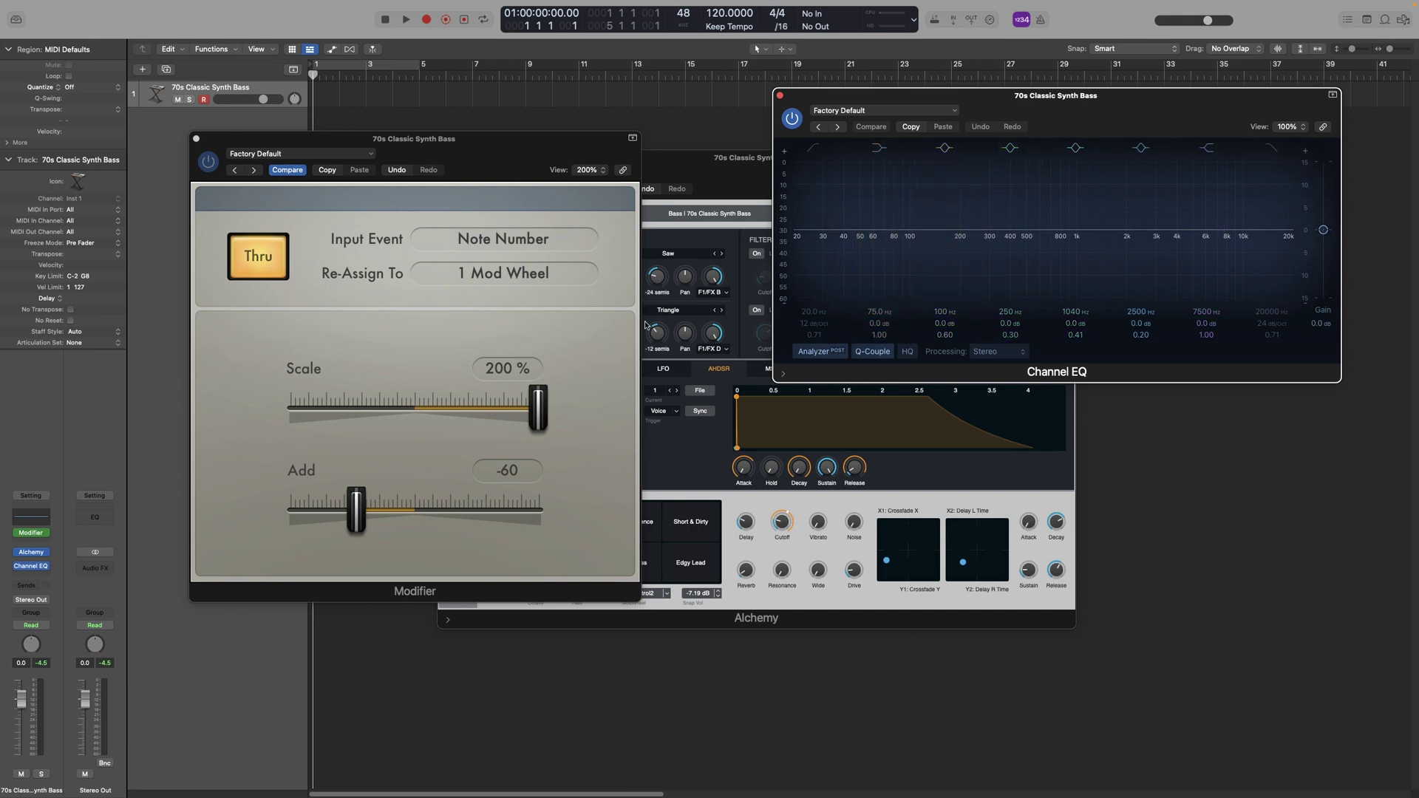
{"action": "left_click", "coordinate": [502, 239]}
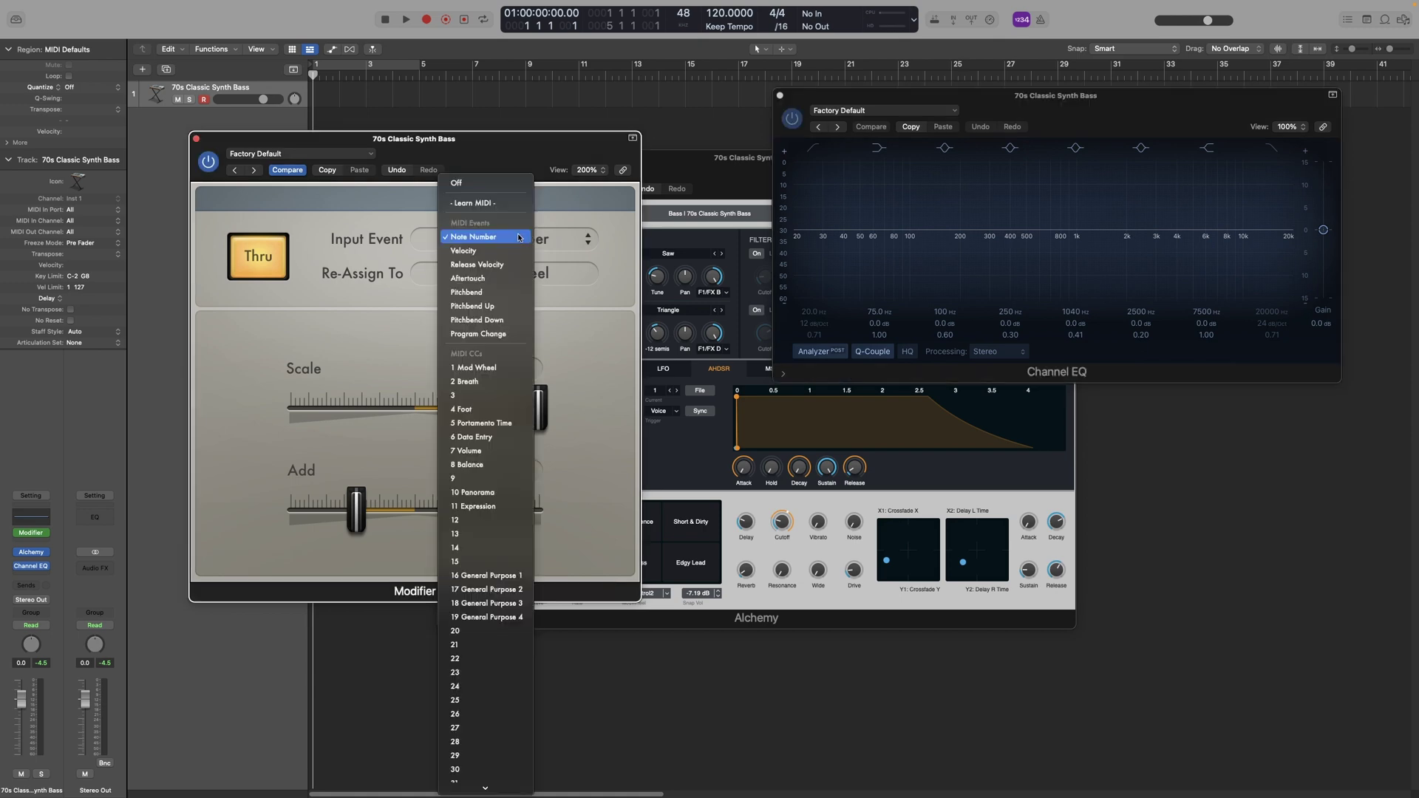
{"action": "left_click", "coordinate": [485, 370]}
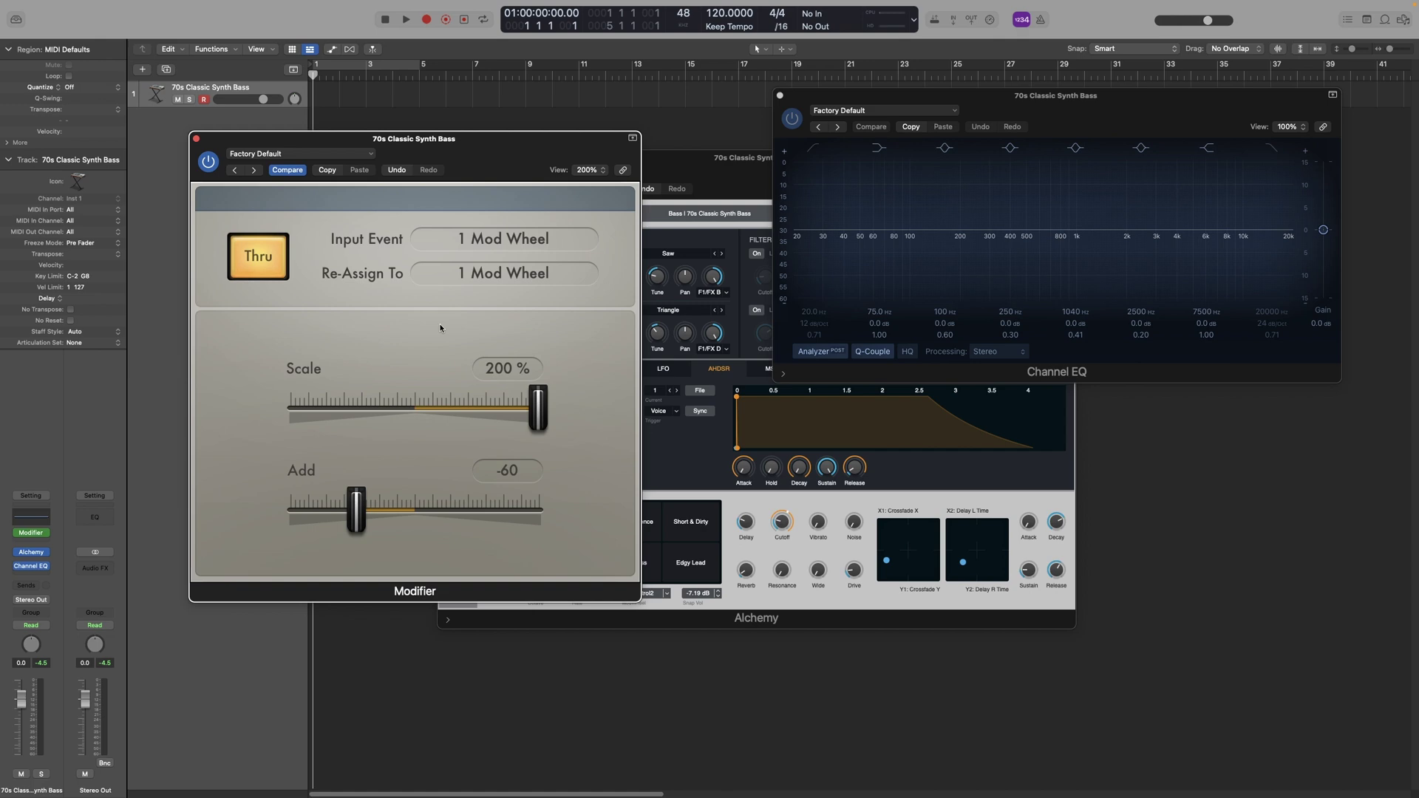
Step: Learn the Channel EQ's Peak 2 frequency as the Modifier's Mod Wheel reassignment target
{"action": "left_click", "coordinate": [498, 277]}
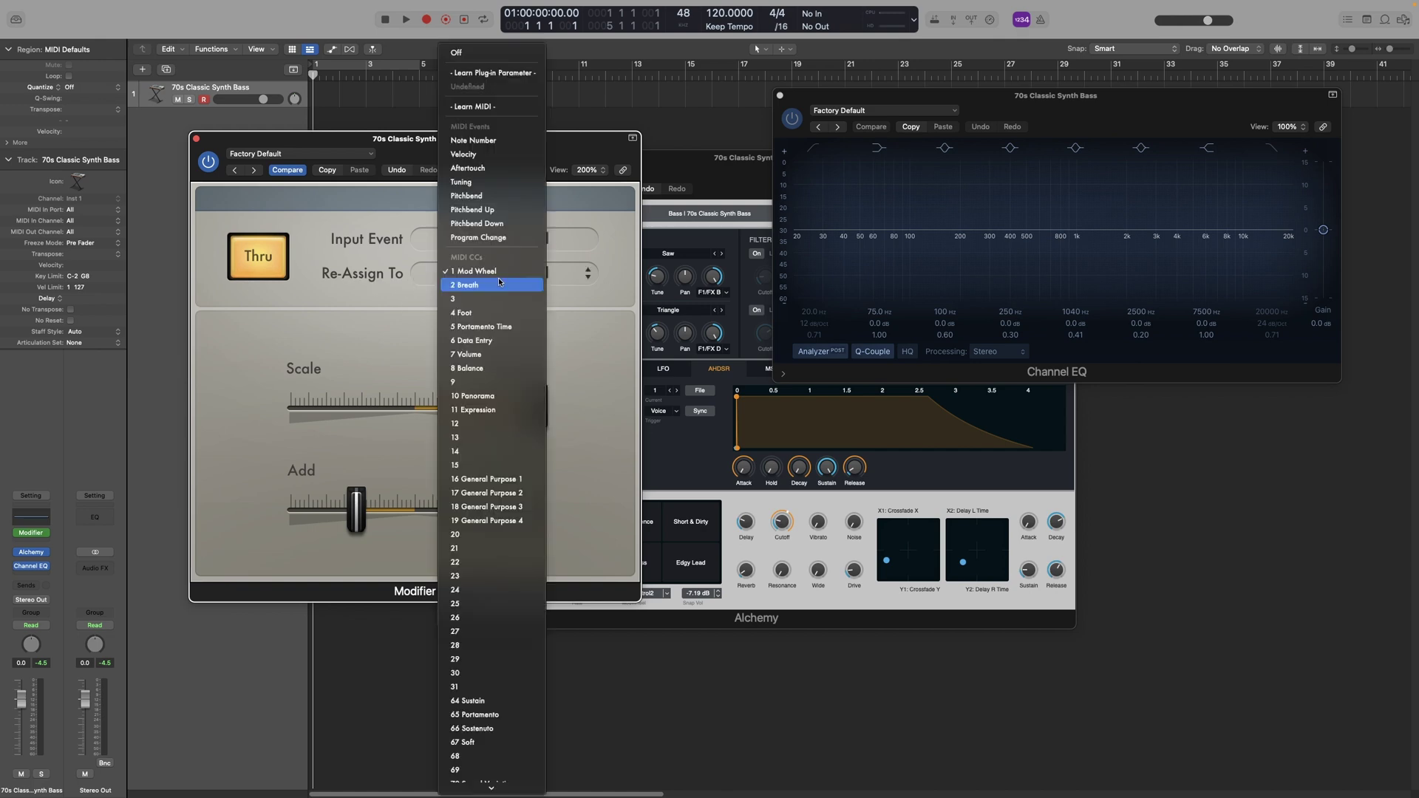
{"action": "left_click", "coordinate": [496, 73]}
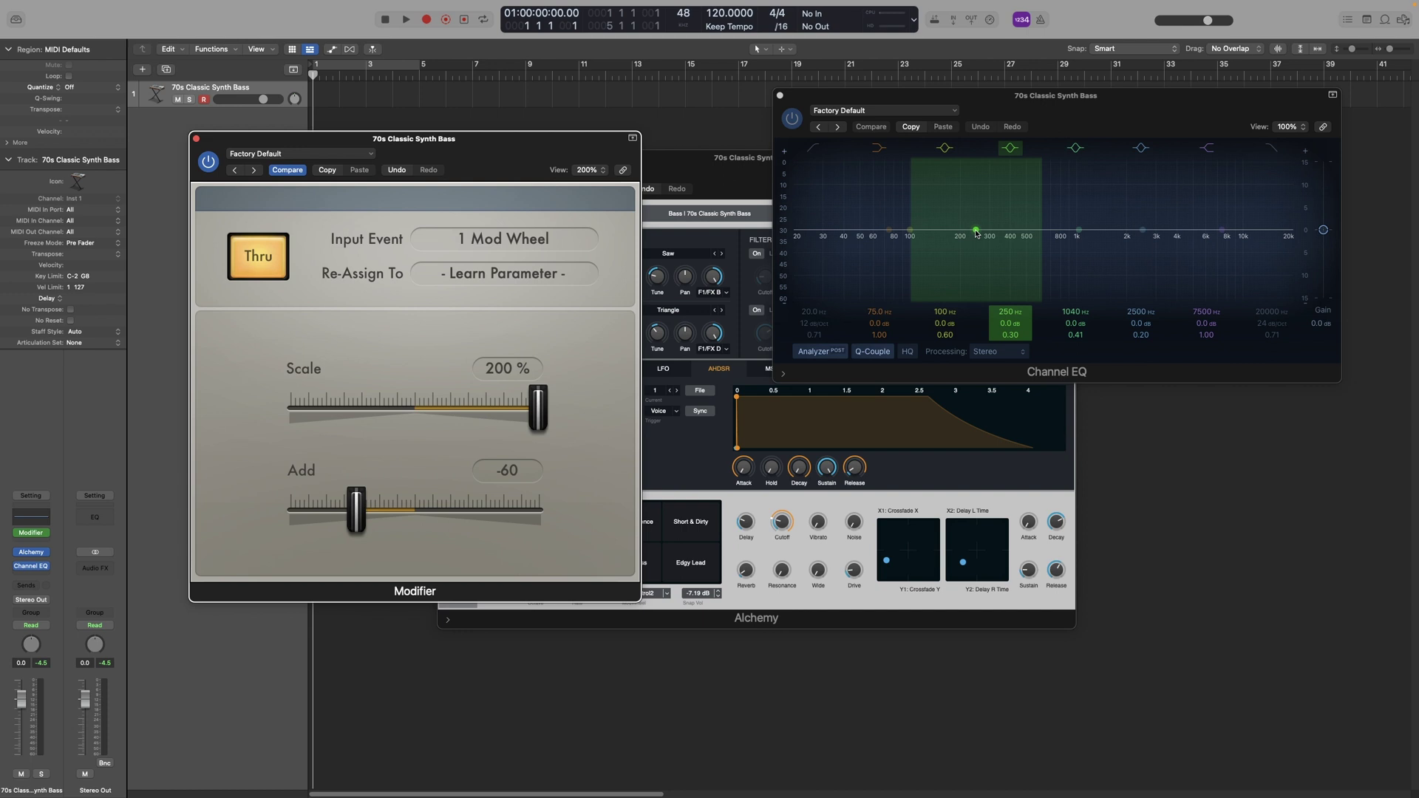
{"action": "left_click", "coordinate": [975, 232]}
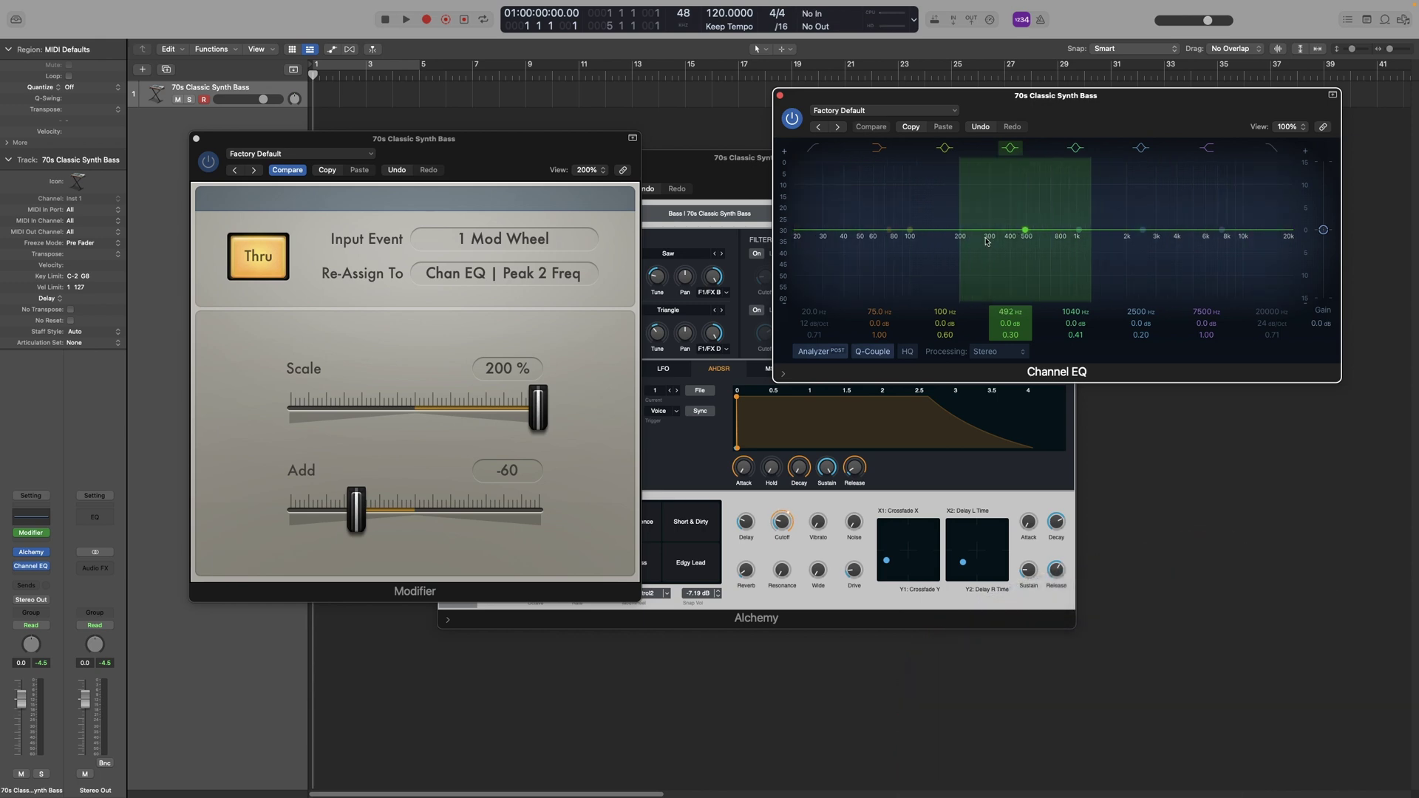
Step: Raise the Channel EQ Peak 2 gain and set its Q to 3.20
{"action": "left_click_drag", "start_coordinate": [1014, 324], "coordinate": [1014, 281]}
{"action": "scroll", "coordinate": [1018, 338], "scroll_direction": "up", "scroll_amount": 10}
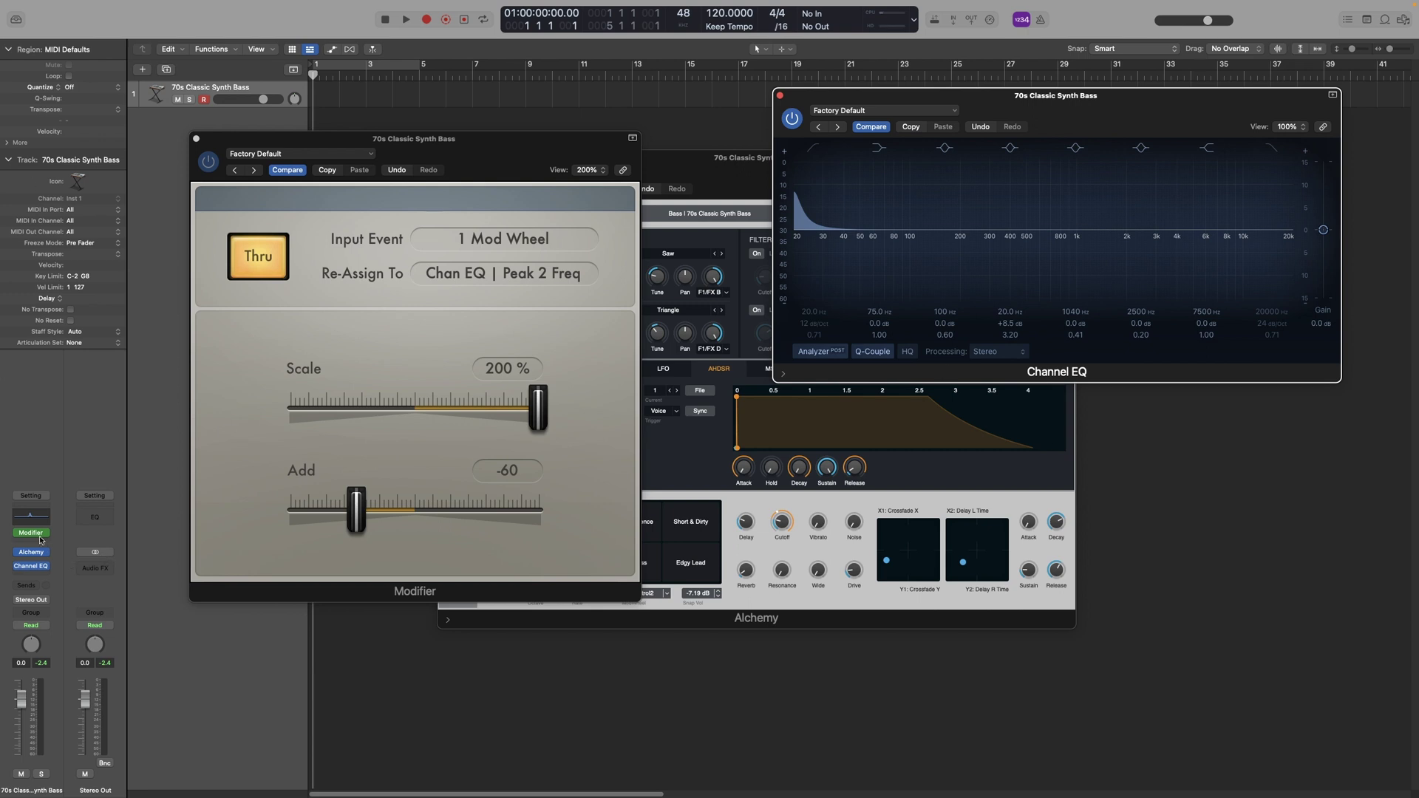
Step: Set the first Modifier view to 150%, then add a second Modifier below Alchemy
{"action": "left_click", "coordinate": [594, 175]}
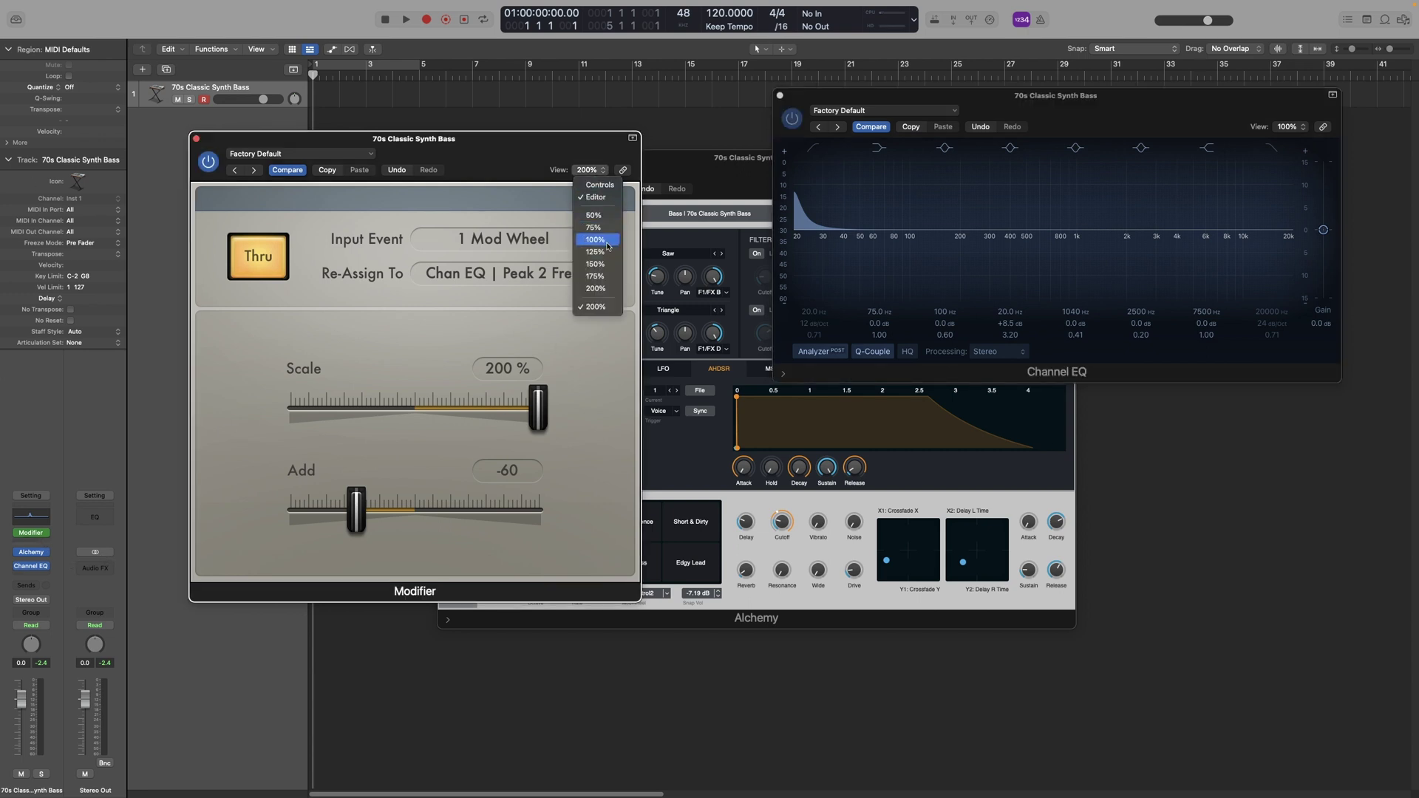
{"action": "left_click", "coordinate": [603, 265]}
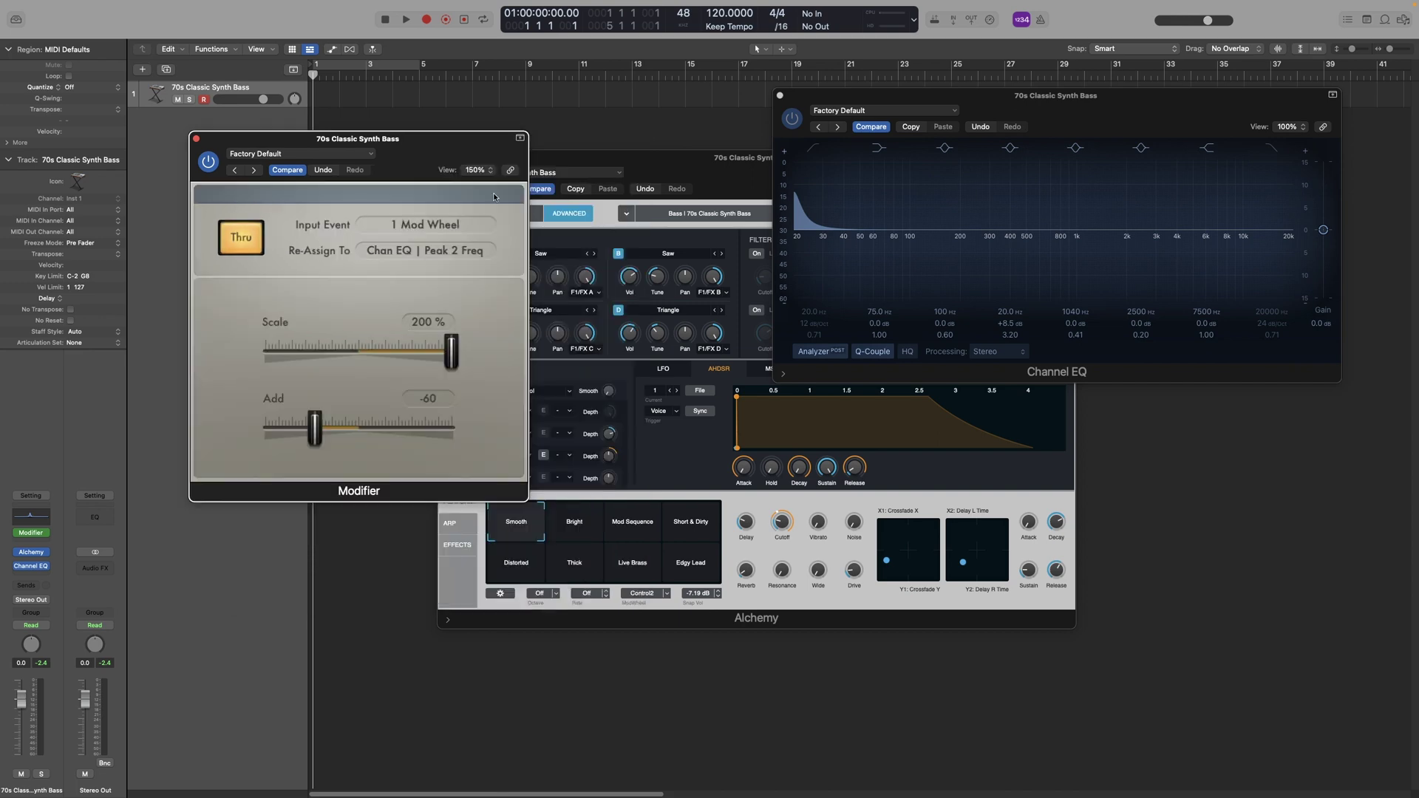
{"action": "left_click", "coordinate": [43, 535]}
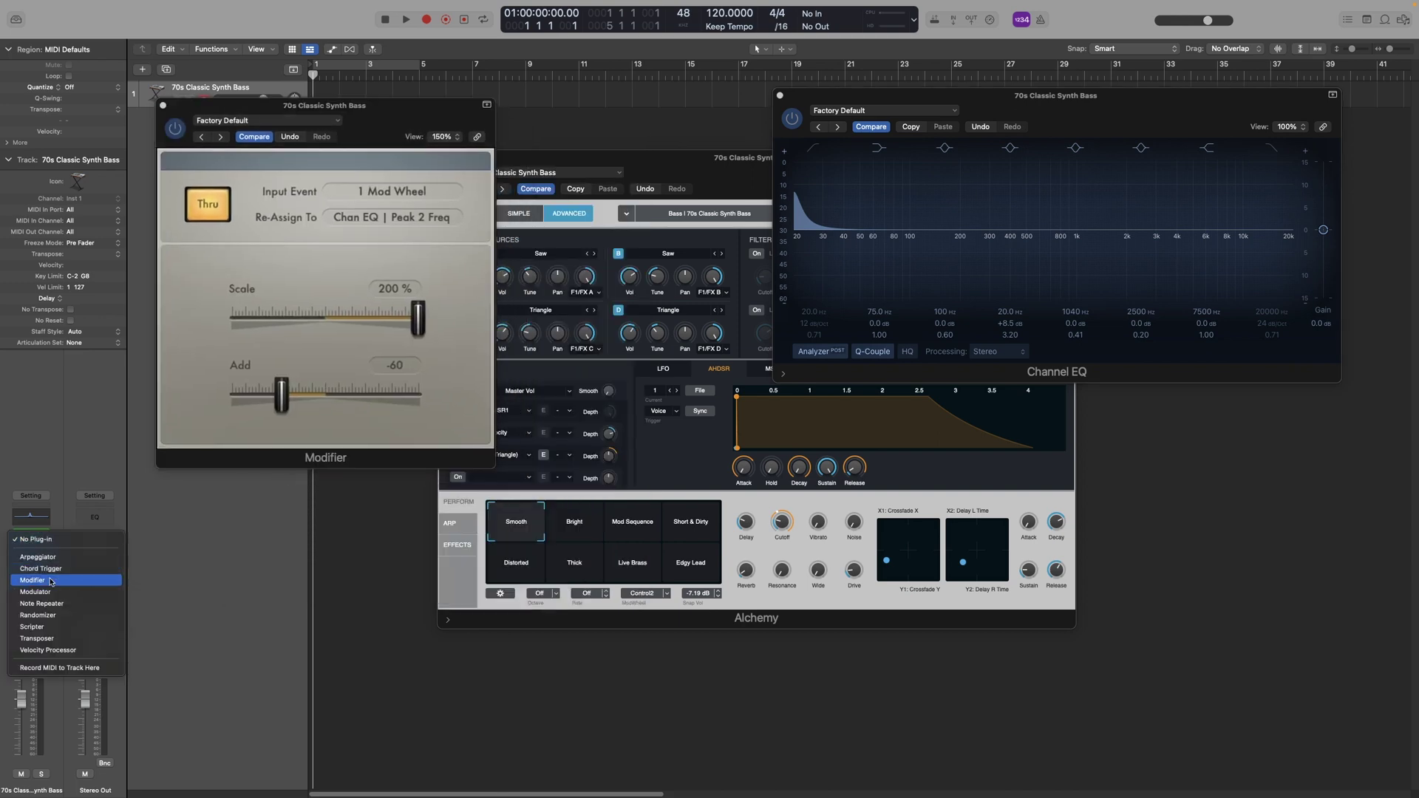
{"action": "left_click", "coordinate": [50, 583]}
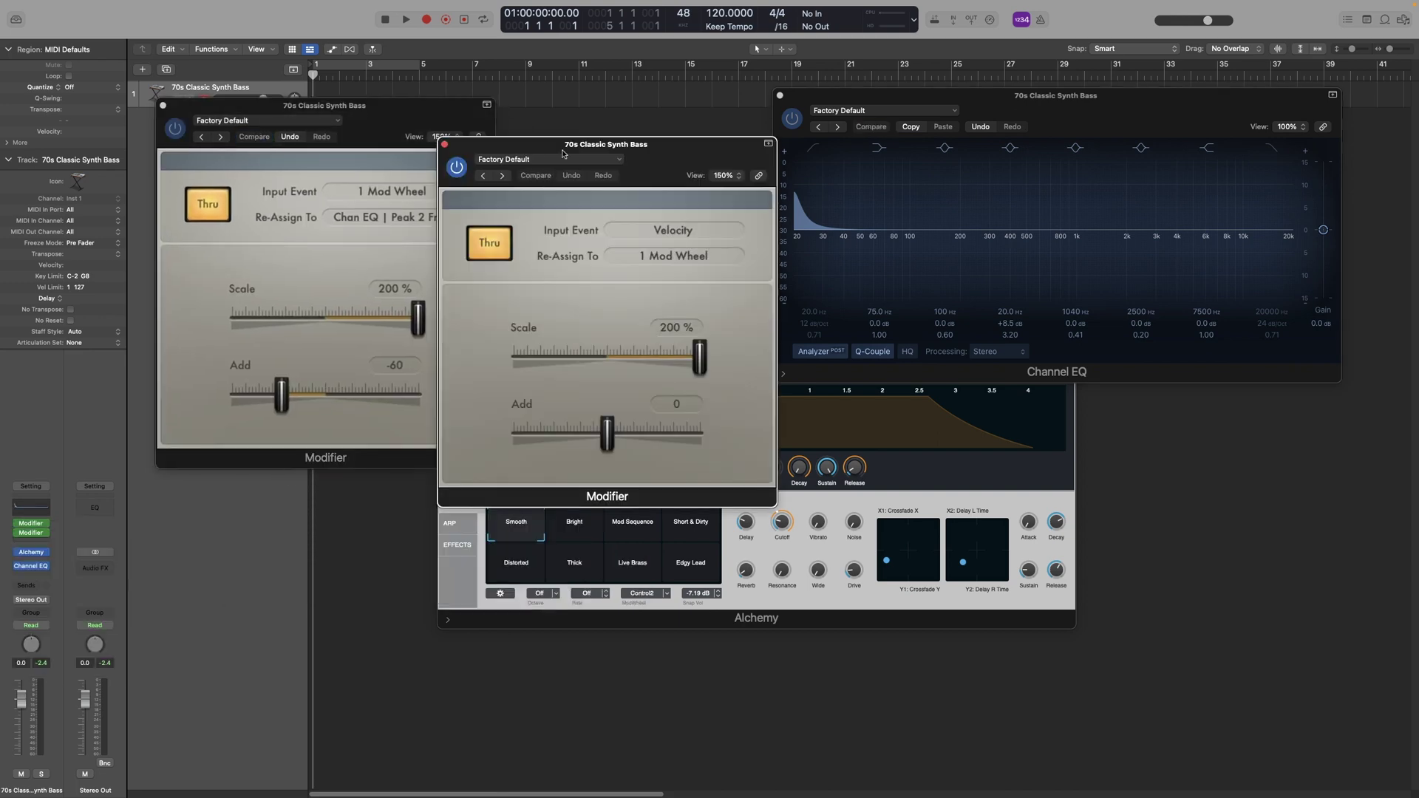
{"action": "left_click_drag", "start_coordinate": [563, 153], "coordinate": [265, 447]}
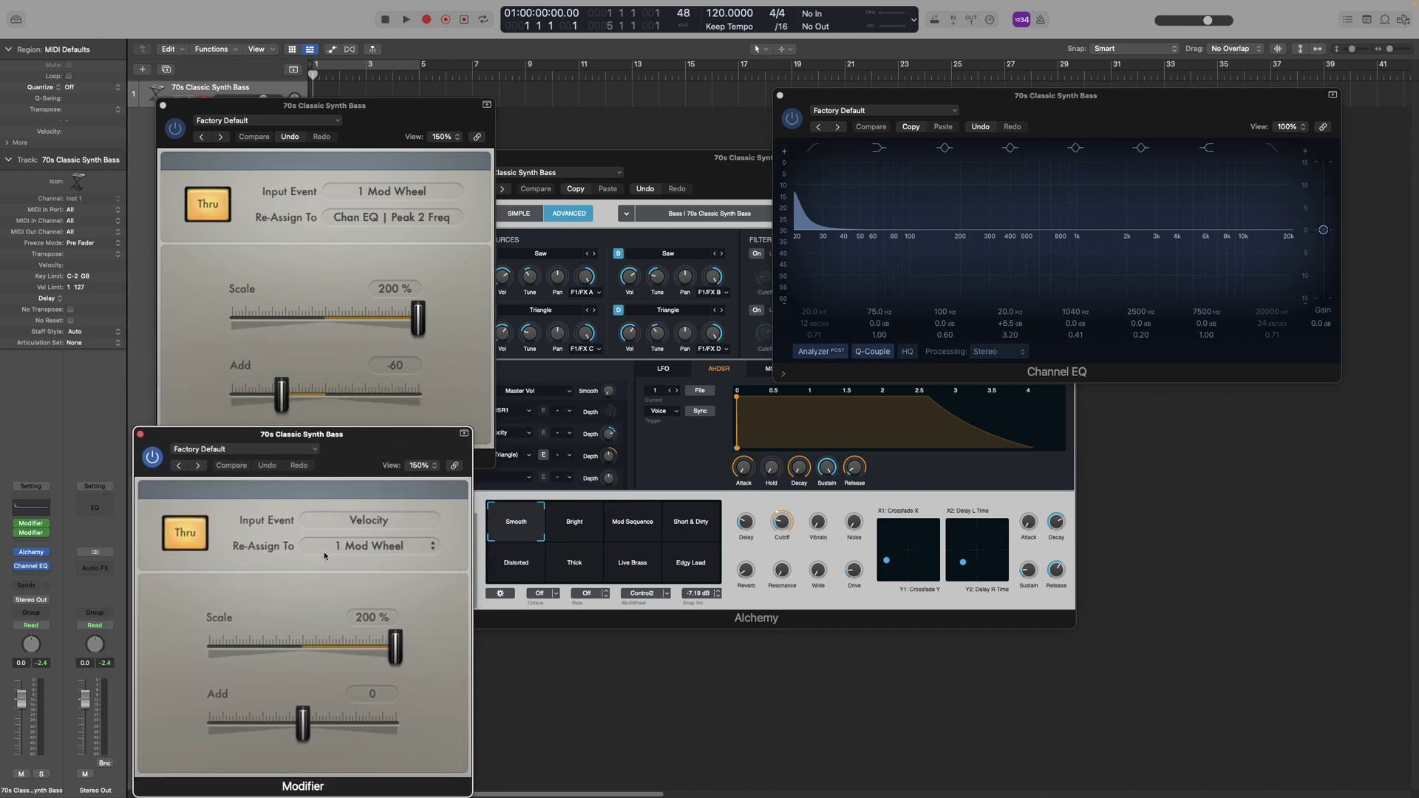
Step: Give the second Modifier 1 Mod Wheel input and a Learn Plug-in Parameter target
{"action": "left_click", "coordinate": [385, 530]}
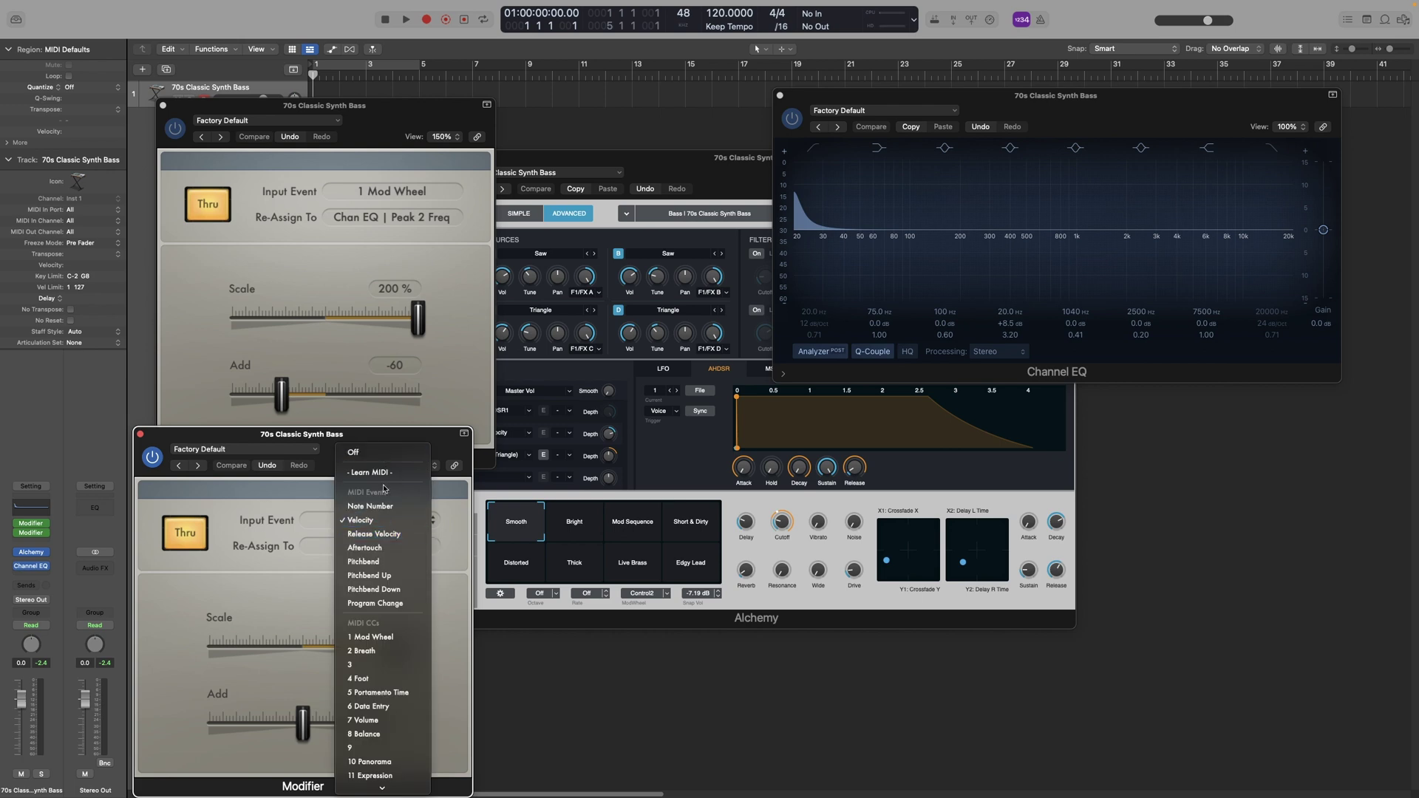
{"action": "left_click", "coordinate": [374, 637]}
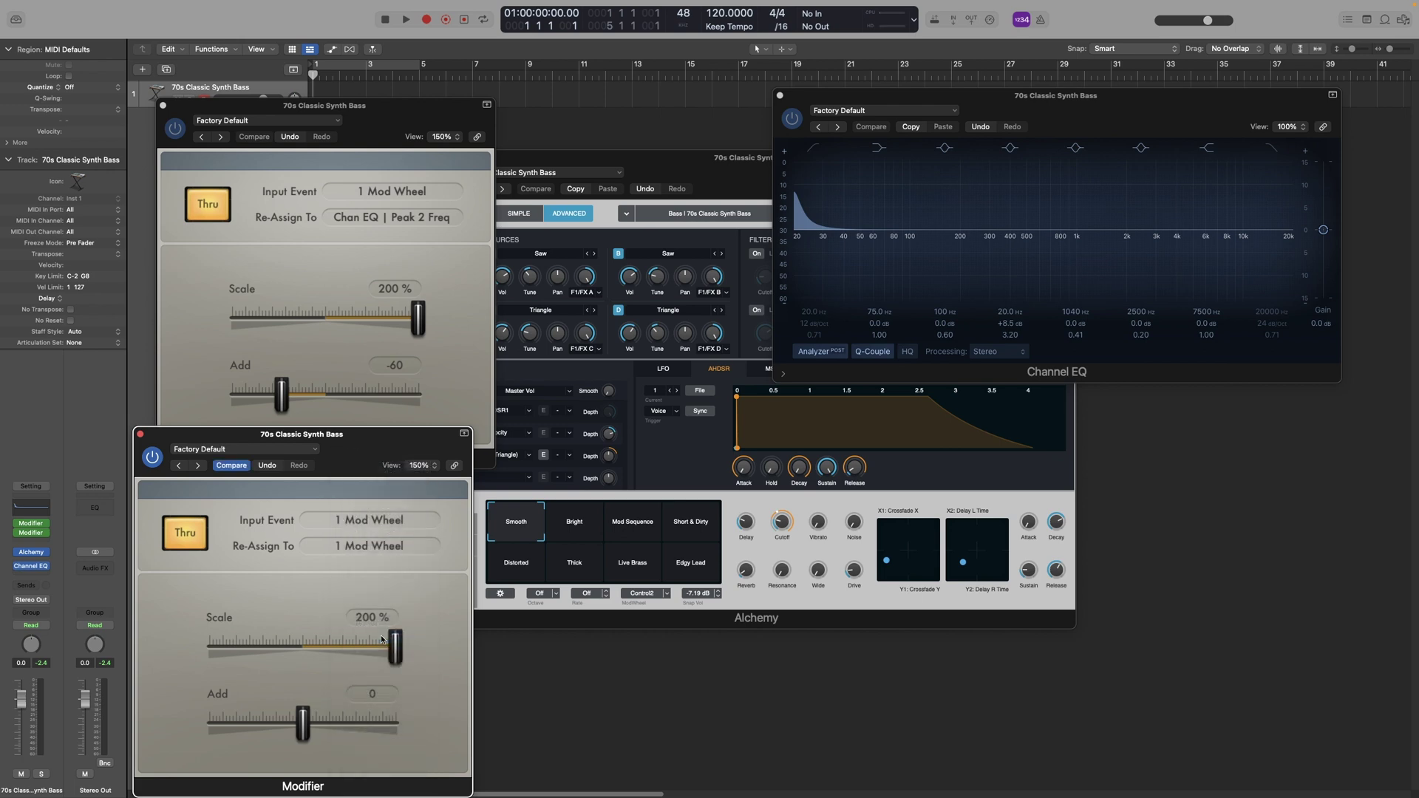
{"action": "left_click", "coordinate": [383, 554]}
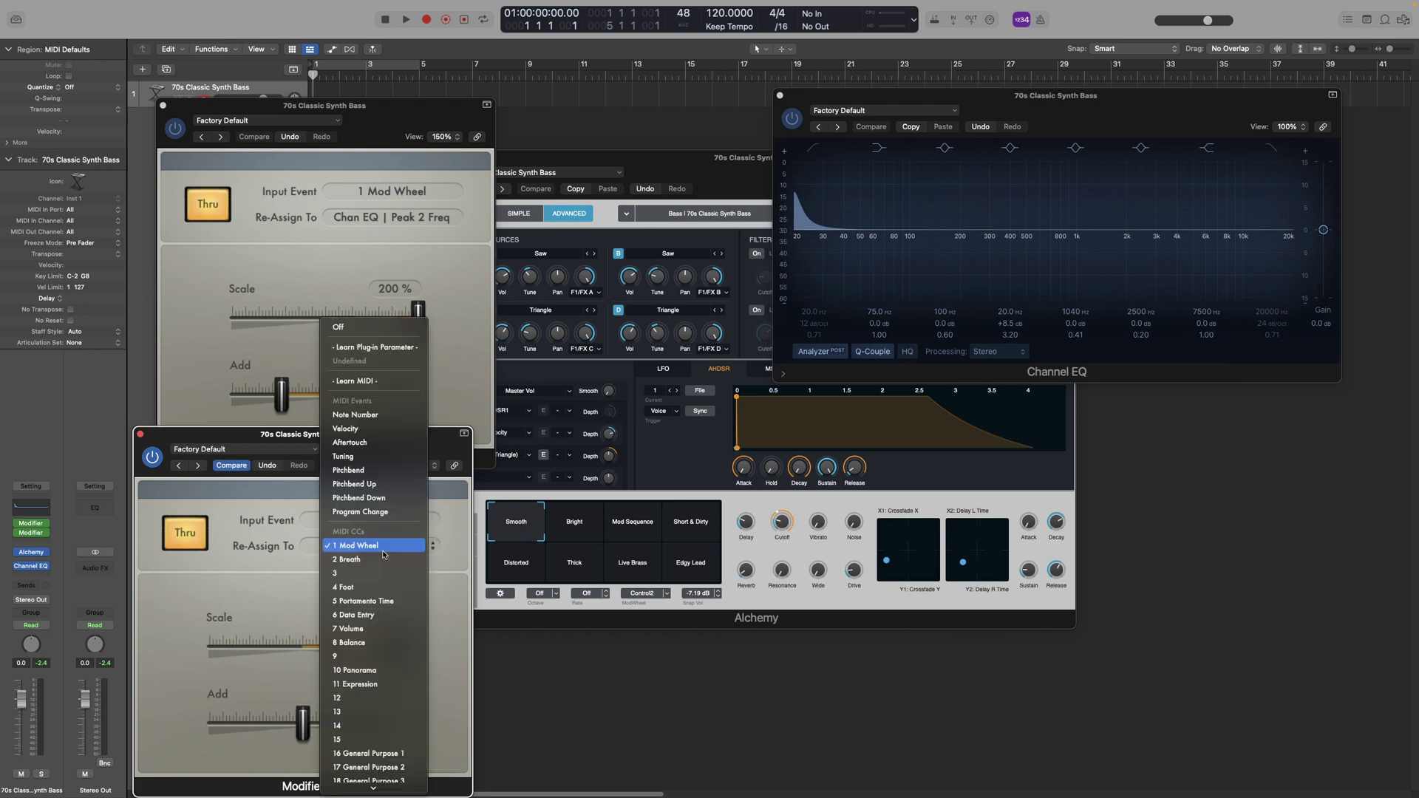
{"action": "left_click", "coordinate": [378, 349]}
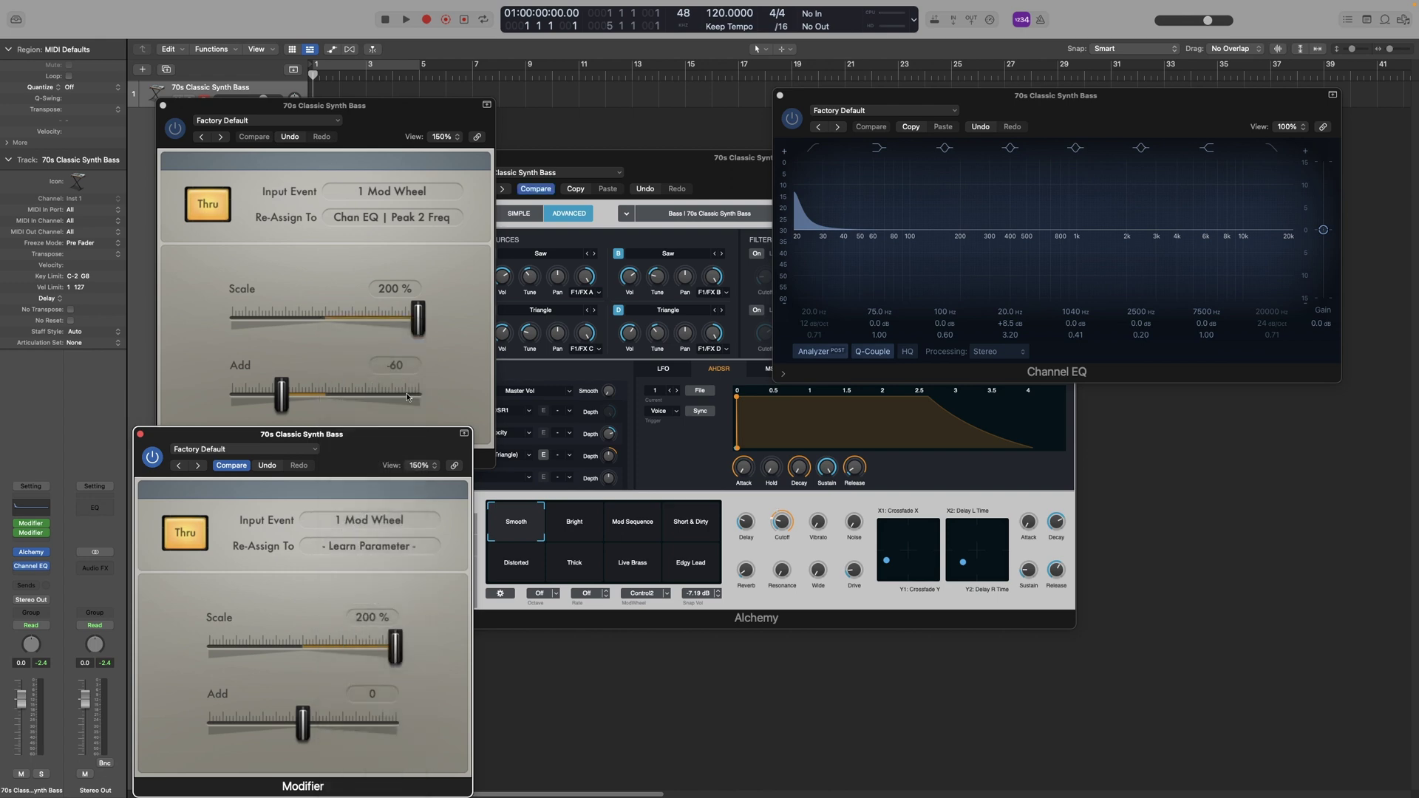
Step: Learn Alchemy's Transform Pad X as the second Modifier's target
{"action": "left_click", "coordinate": [504, 569]}
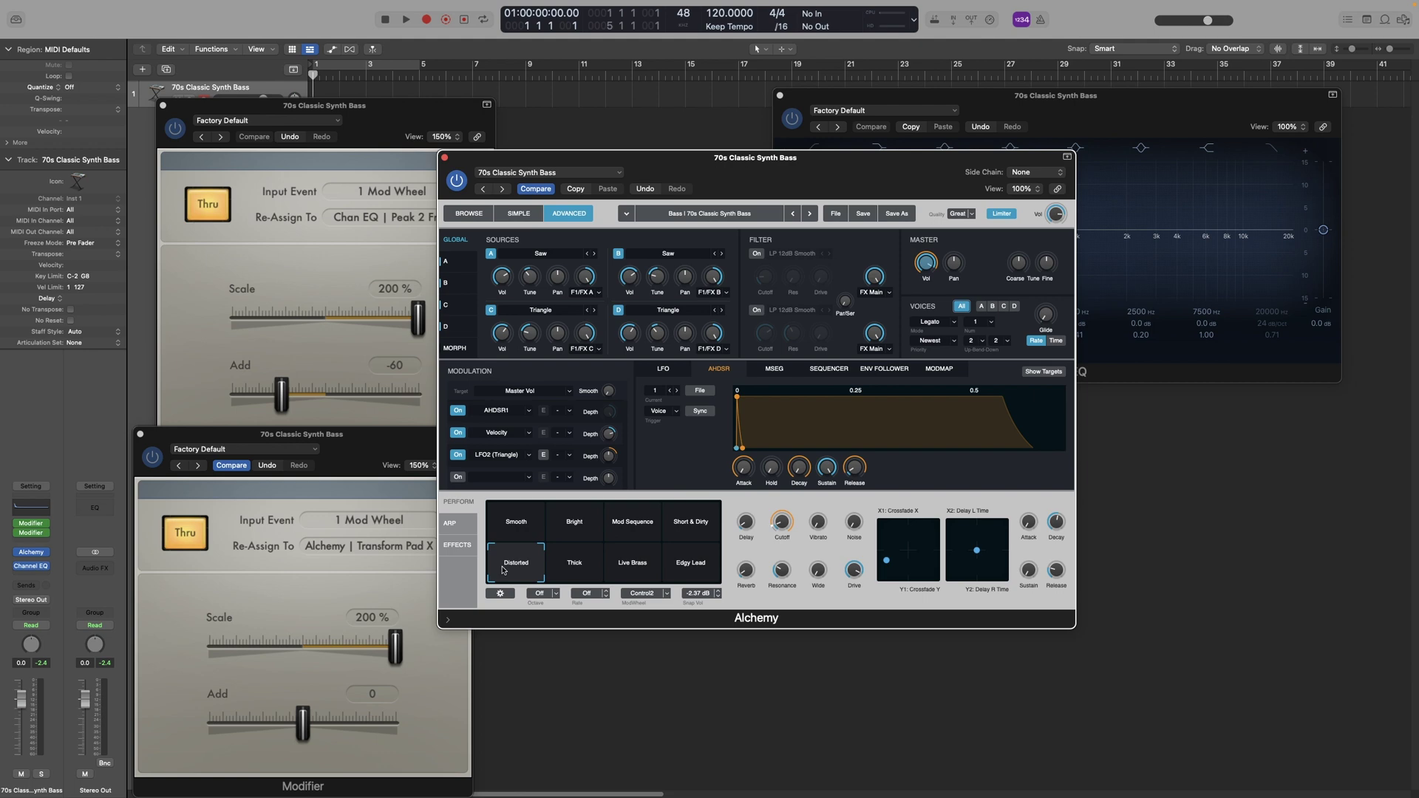